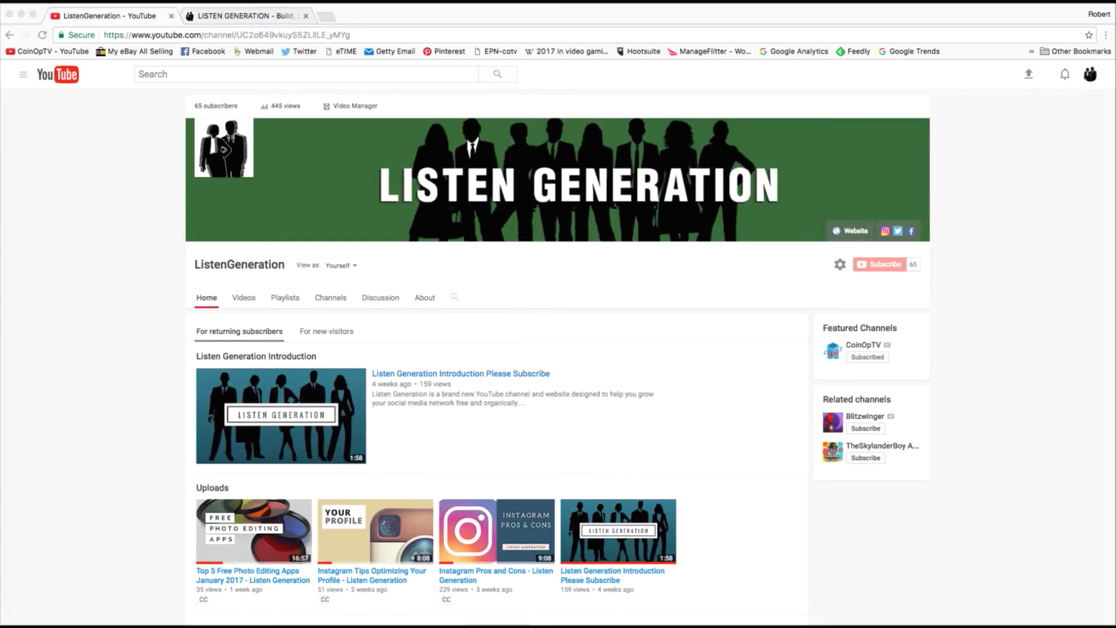
Open the editing options for the channel icon and for the channel banner, and dismiss both.
left_click(170, 174)
mouse_move(213, 154)
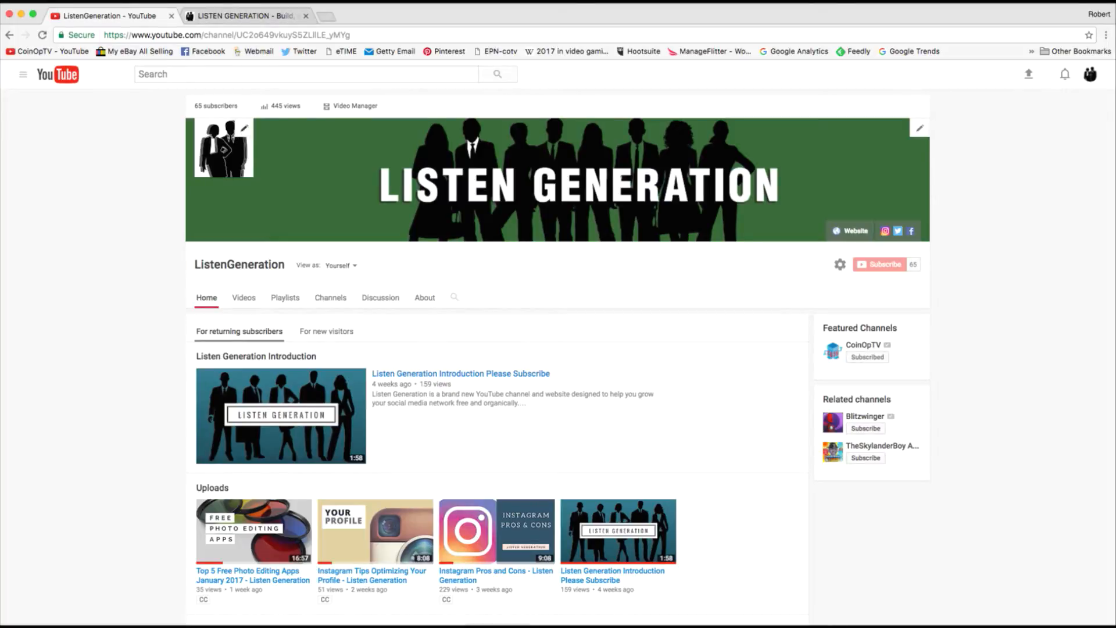
left_click(245, 129)
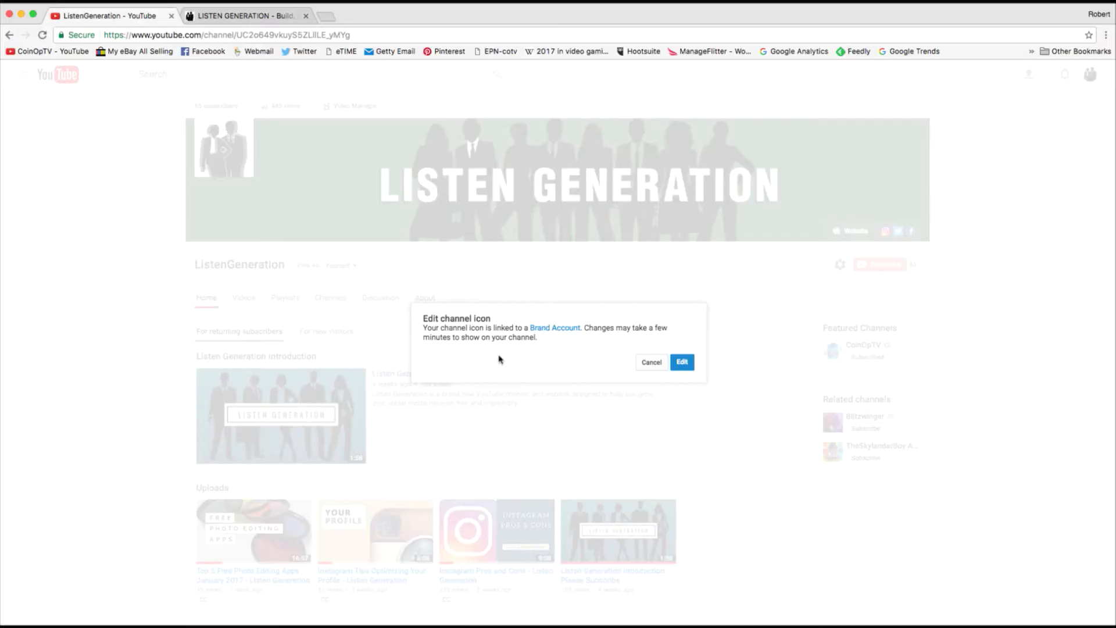
left_click(648, 363)
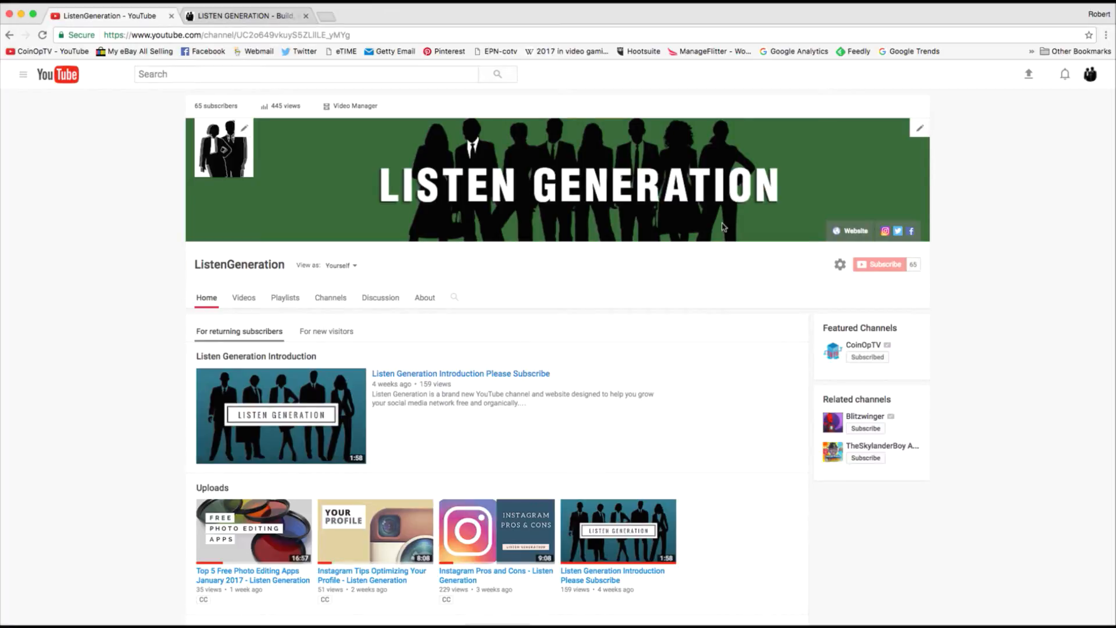
left_click(920, 130)
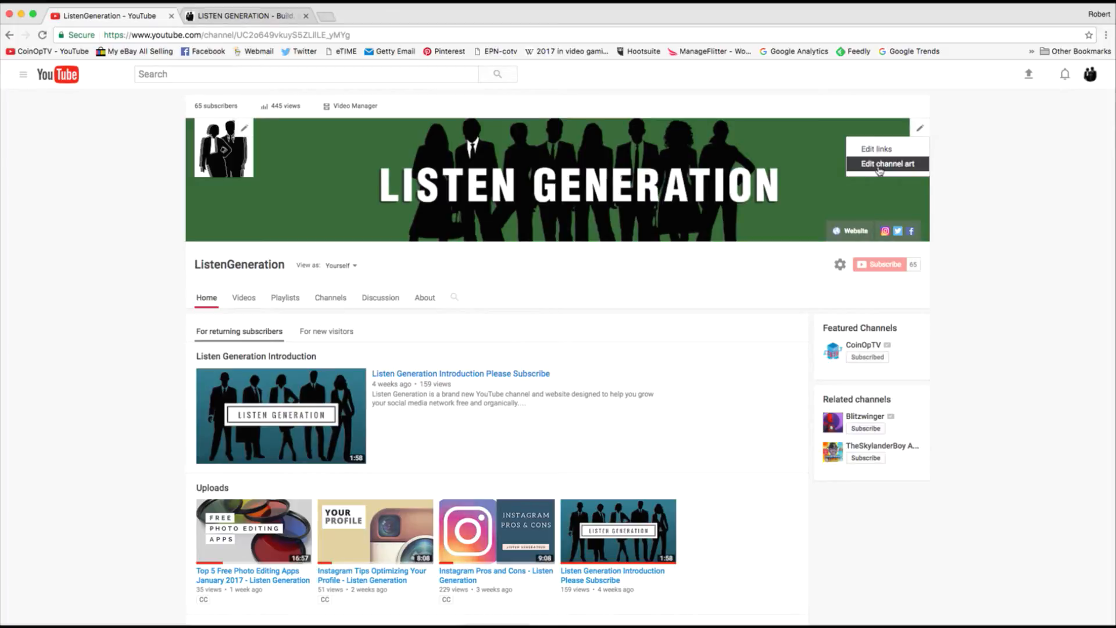
left_click(985, 189)
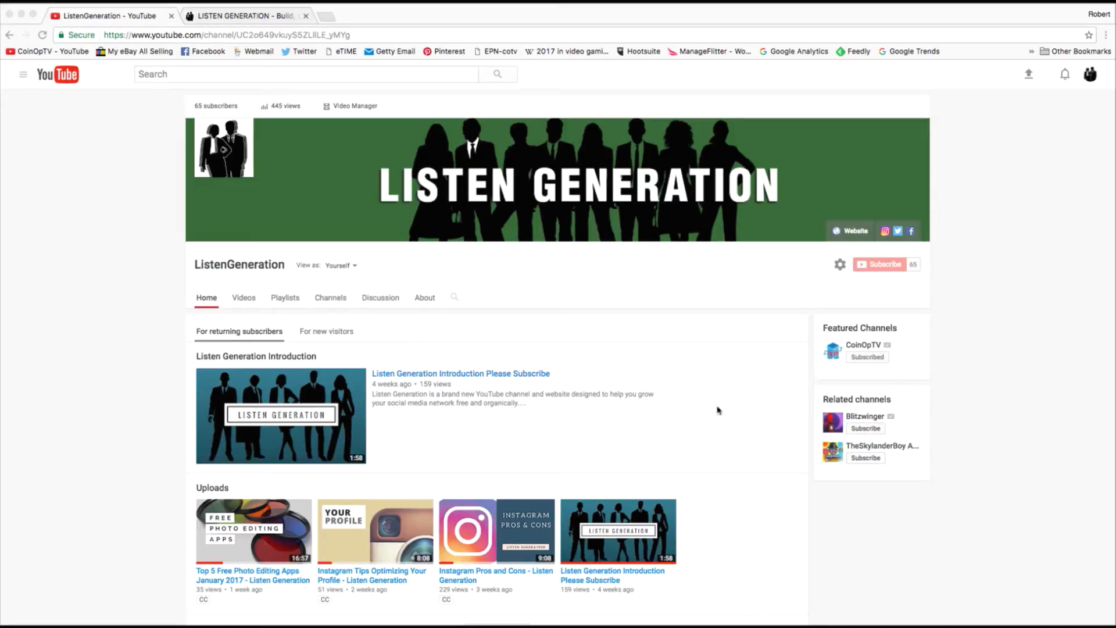
left_click(721, 297)
left_click(637, 308)
left_click(1055, 251)
left_click(610, 269)
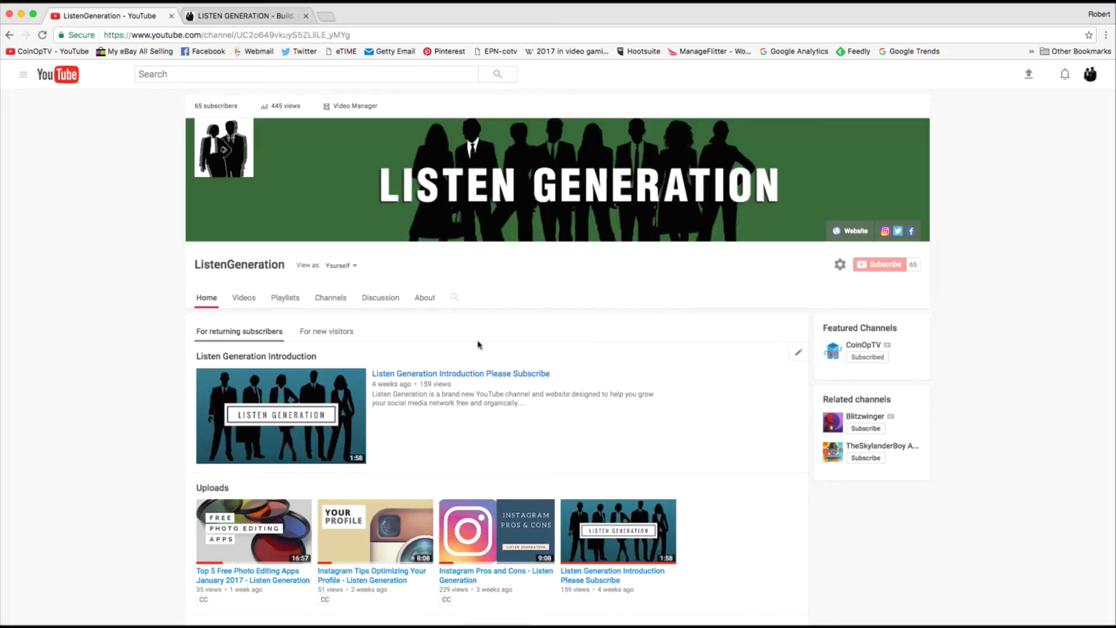
Show the channel home page for new visitors and check the trailer's editing options and help note.
left_click(319, 333)
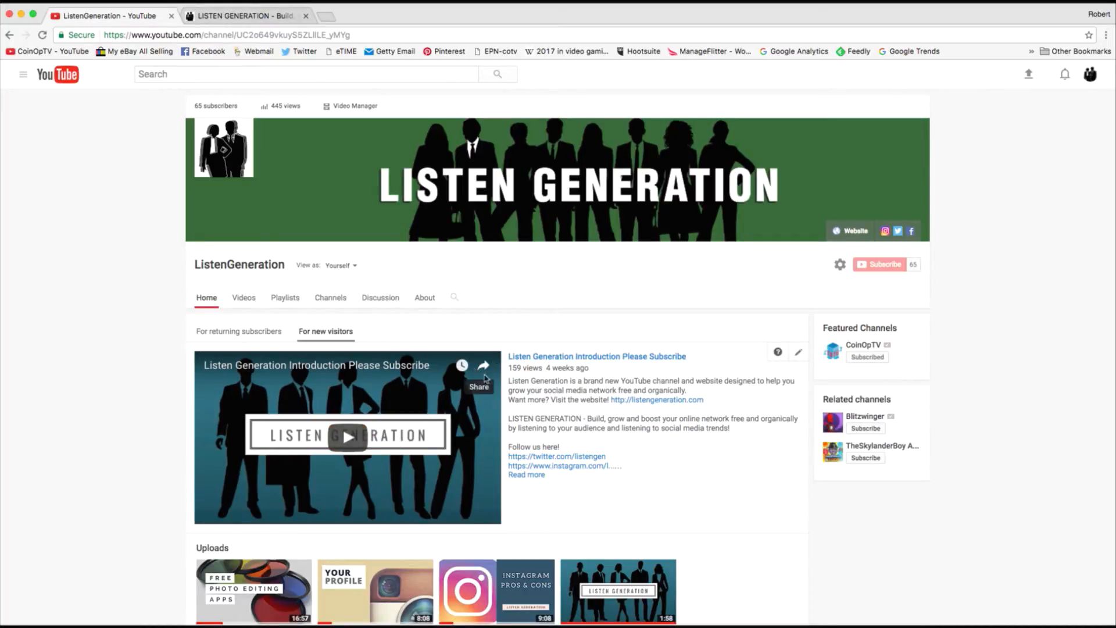
left_click(799, 354)
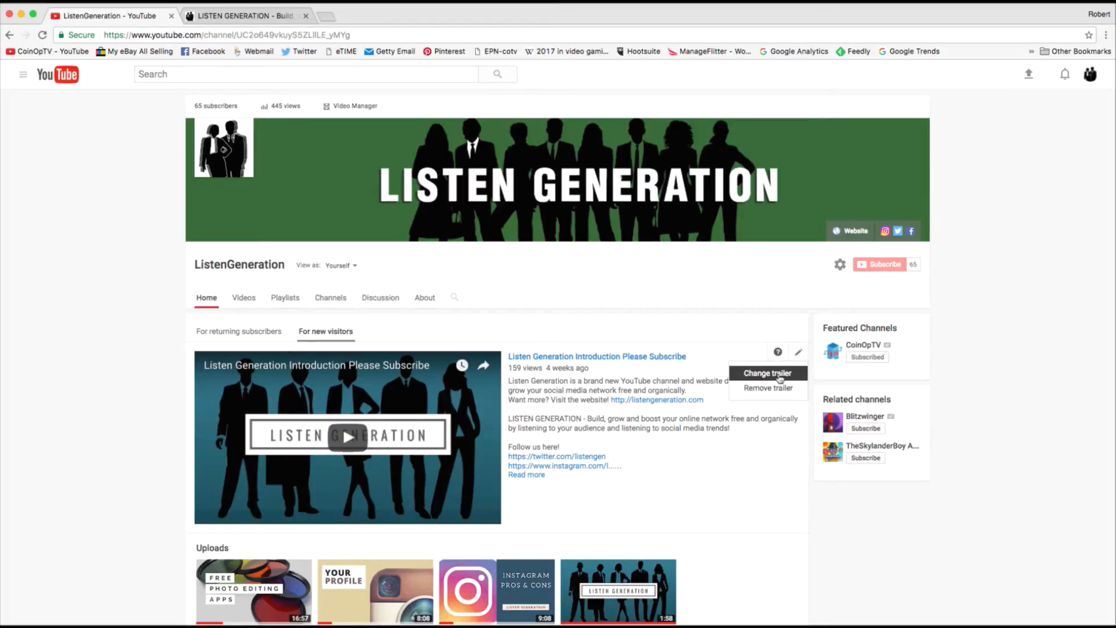
mouse_move(778, 353)
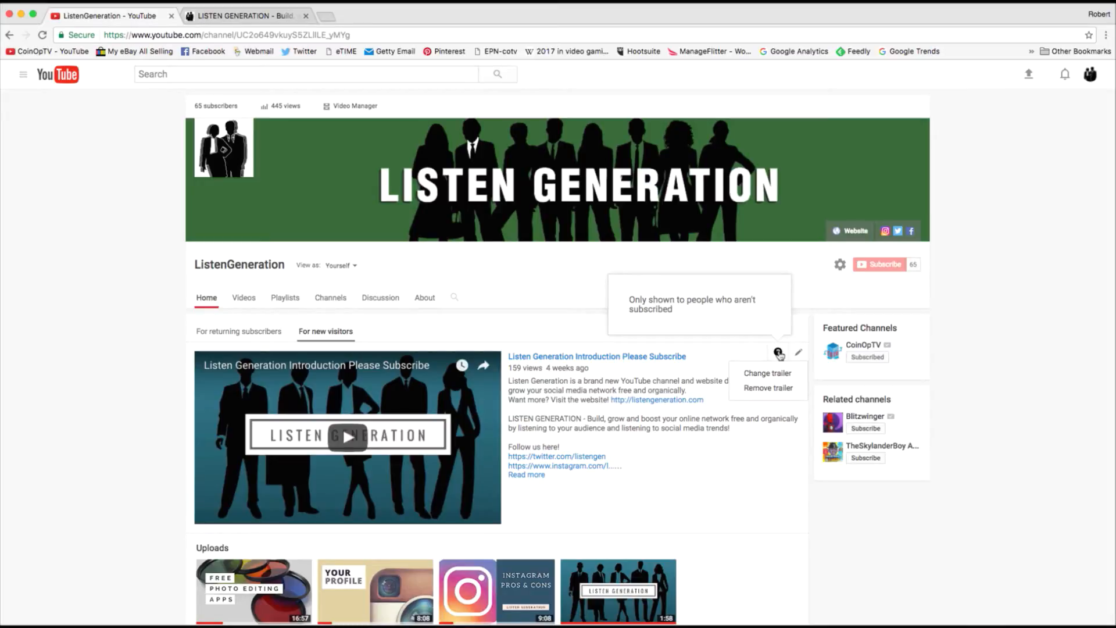
Compare the returning-subscriber layout with the new-visitor layout, and look over the new-visitor page down to its uploads.
left_click(254, 336)
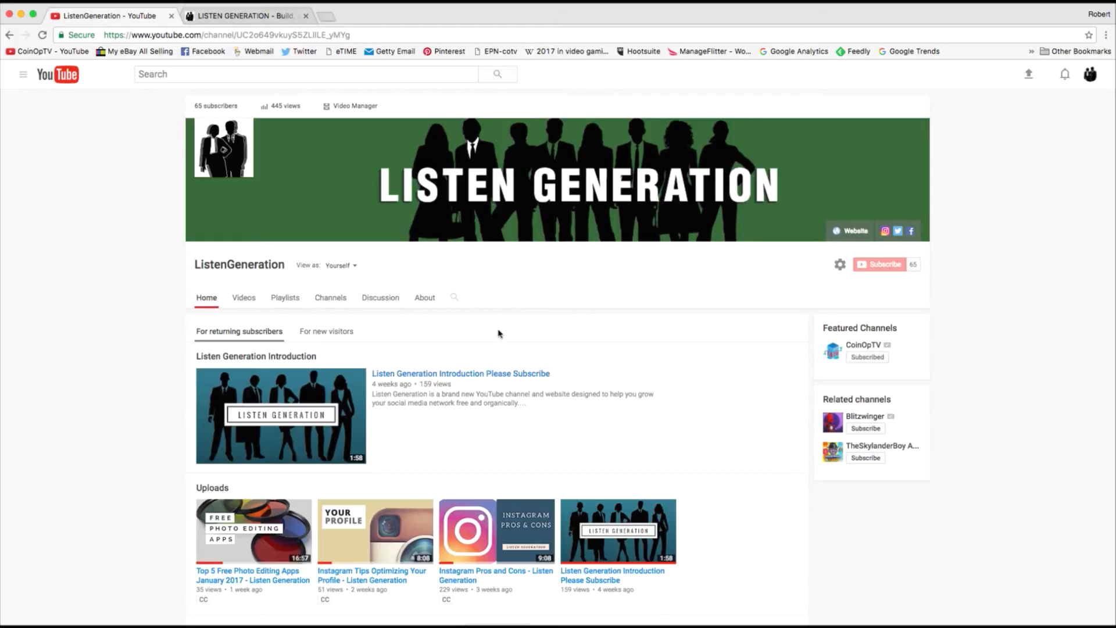
left_click(348, 339)
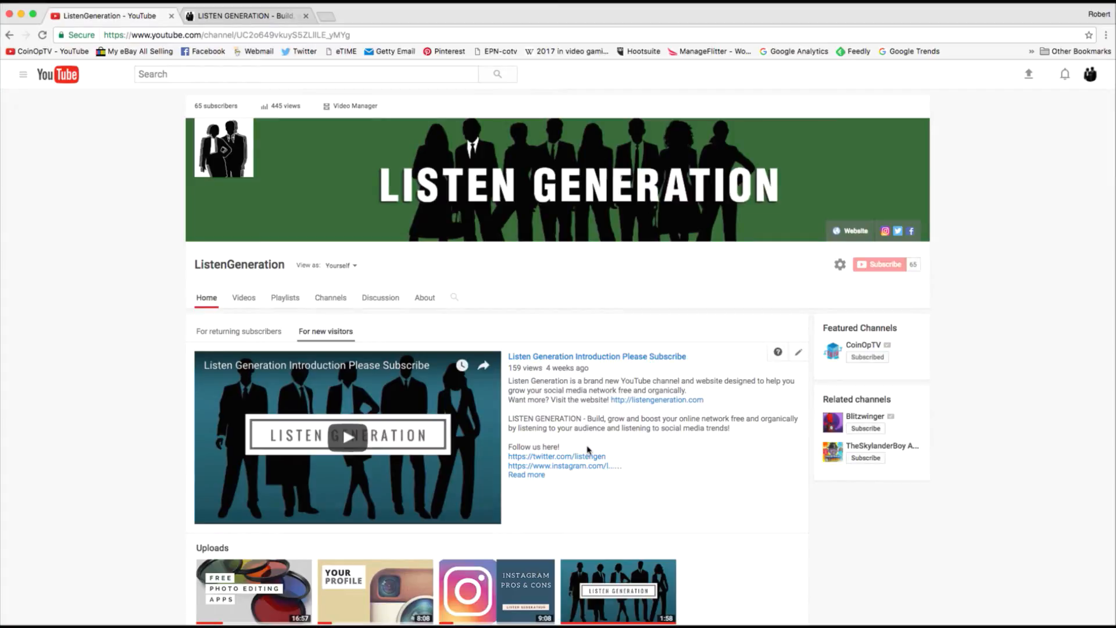
scroll(588, 449, "down", 3)
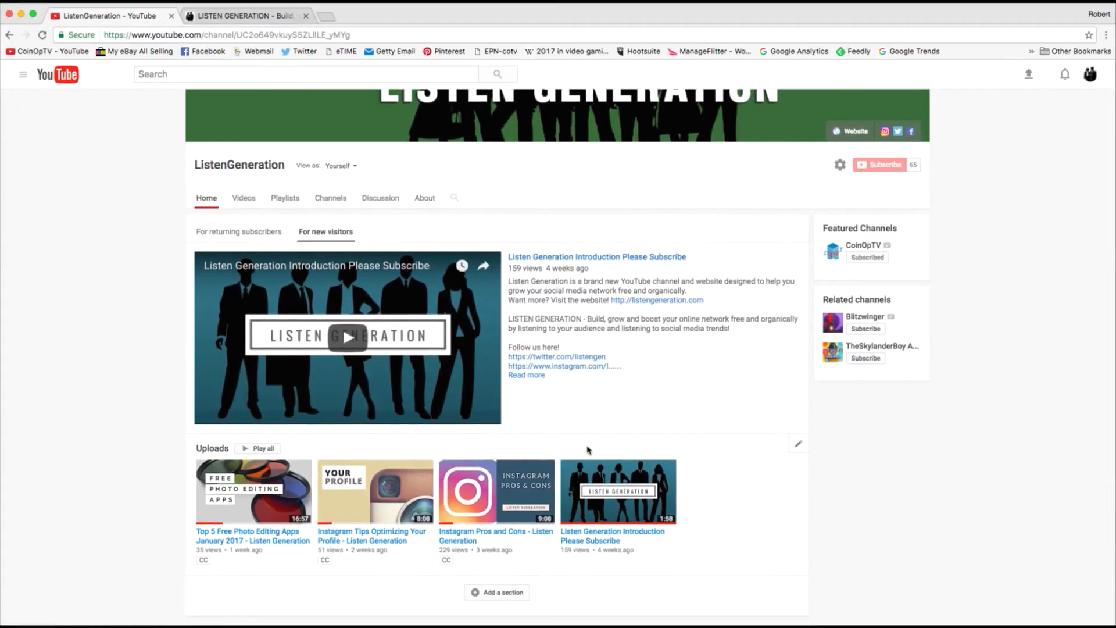
scroll(587, 449, "up", 3)
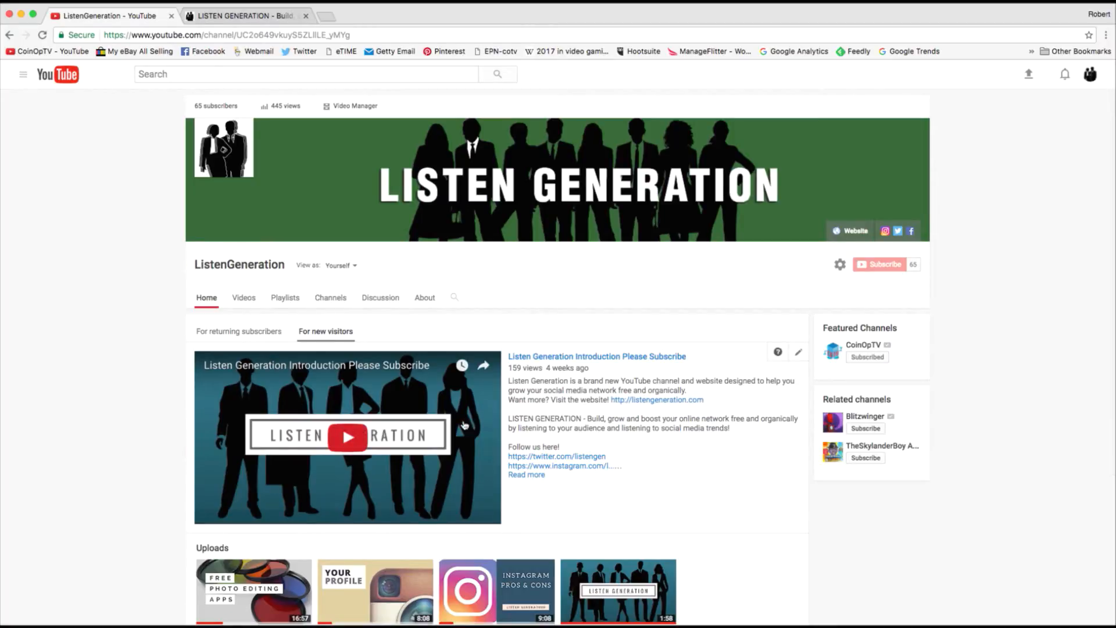
scroll(464, 425, "down", 1)
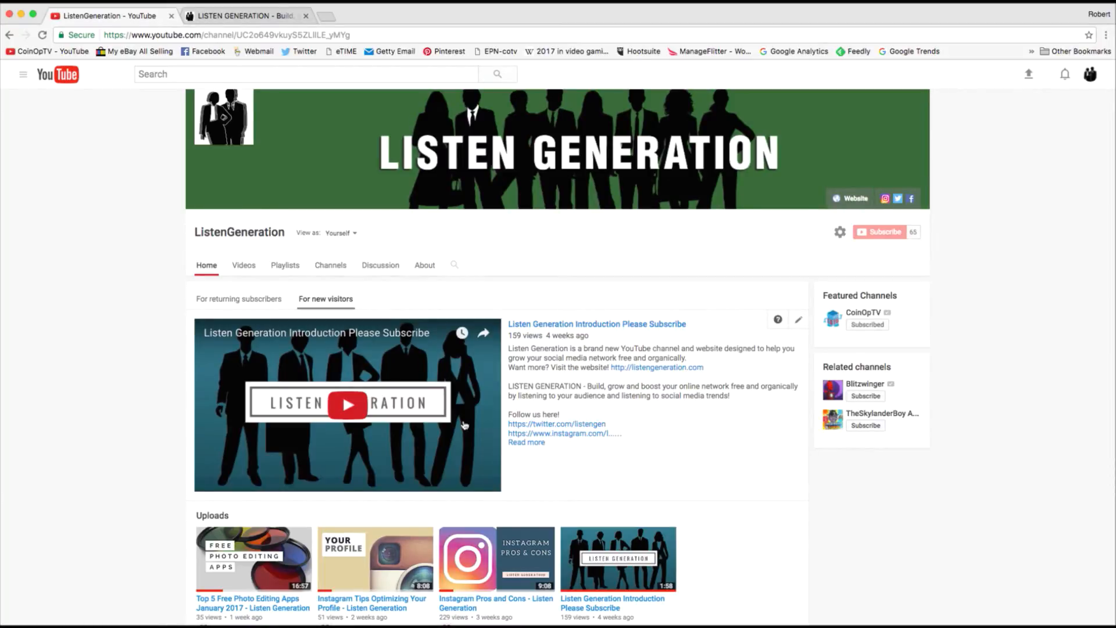
scroll(464, 425, "down", 2)
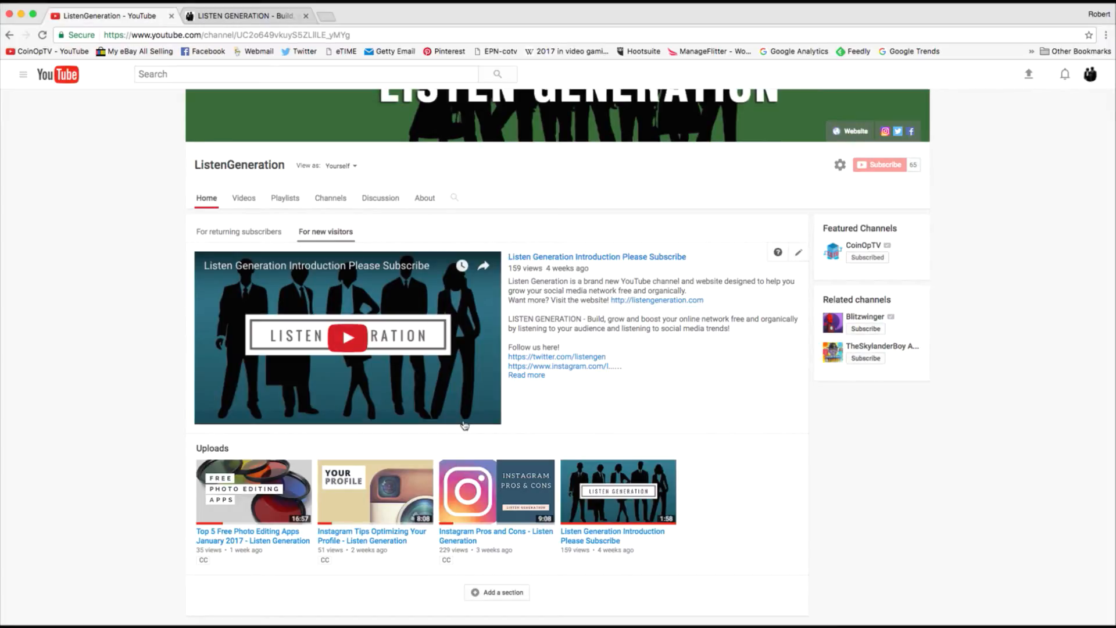
scroll(464, 425, "up", 3)
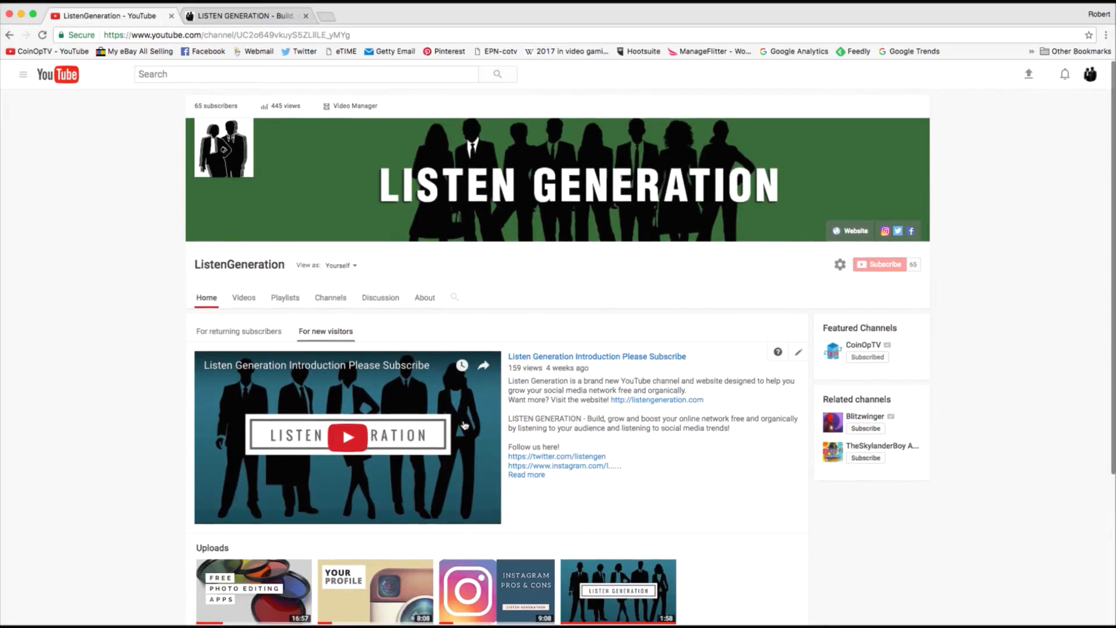
Add a single-playlist section to the channel home page, showing the Instagram playlist from My Playlists as a horizontal row.
scroll(464, 425, "down", 3)
scroll(695, 374, "down", 2)
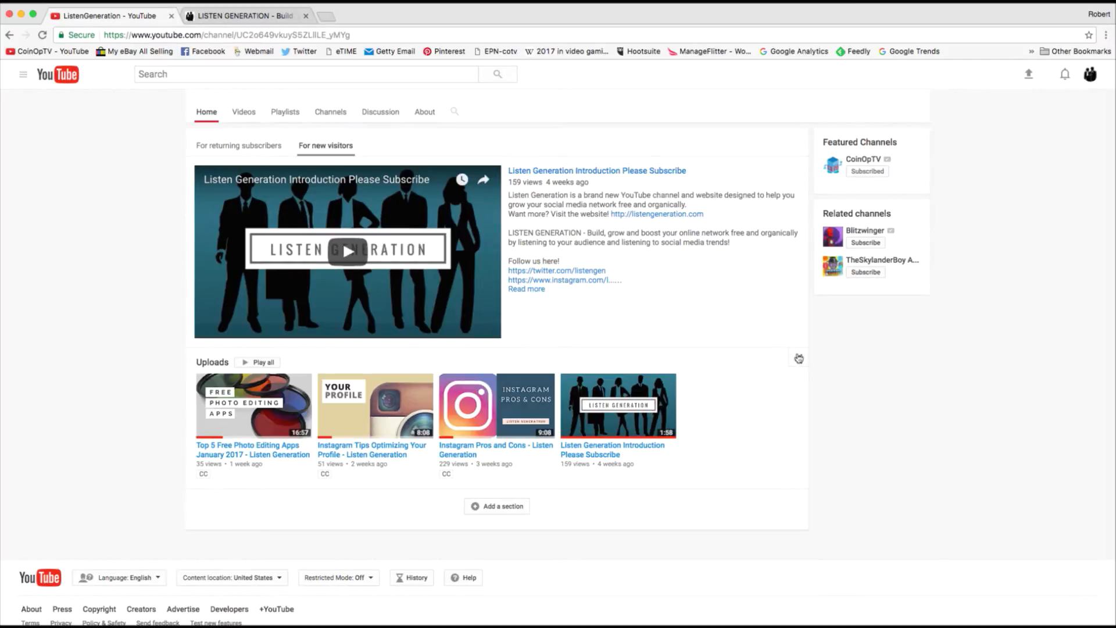
left_click(513, 511)
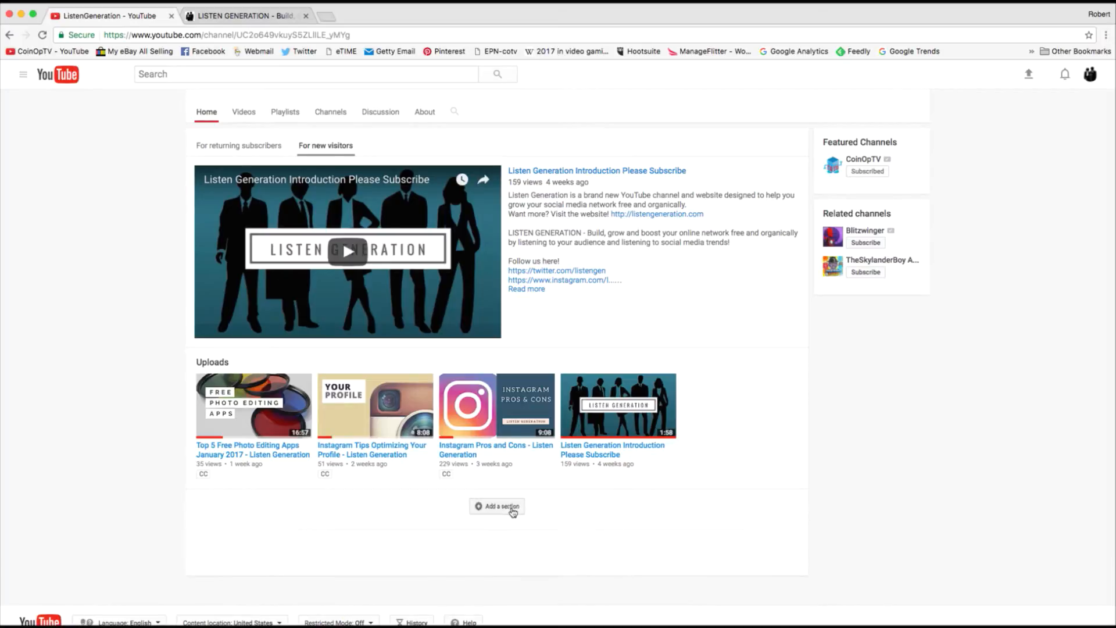
scroll(511, 511, "down", 2)
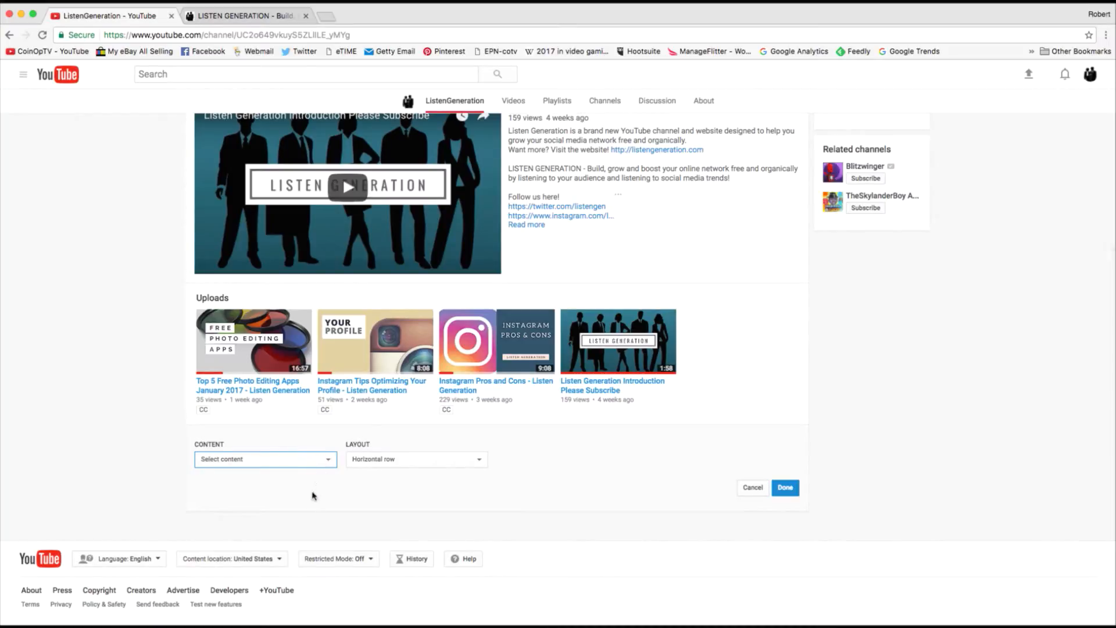
left_click(279, 555)
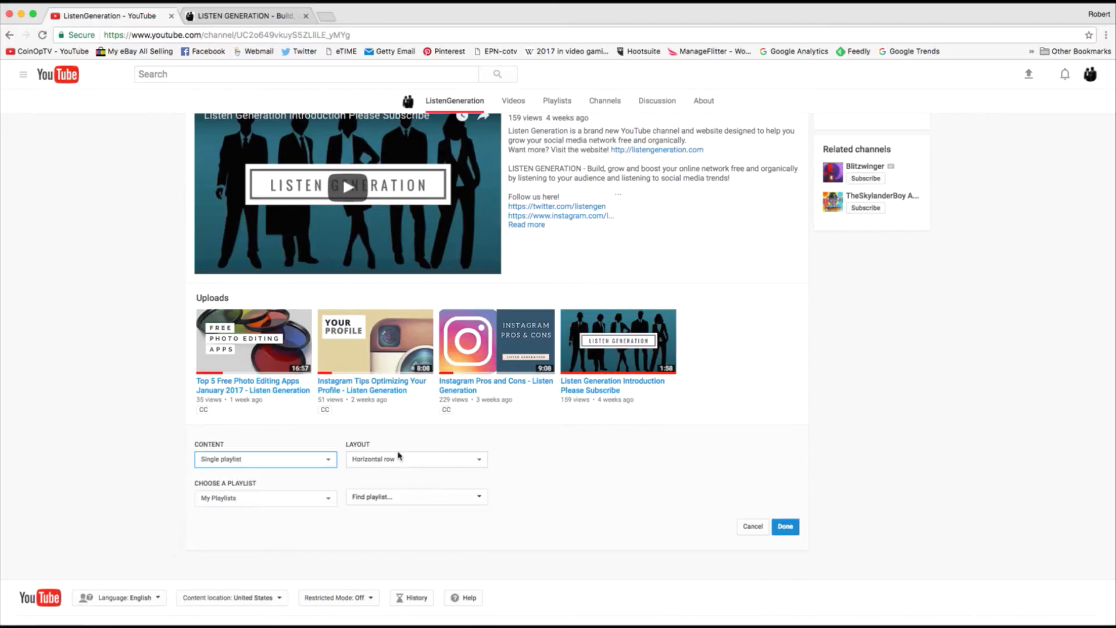
left_click(472, 457)
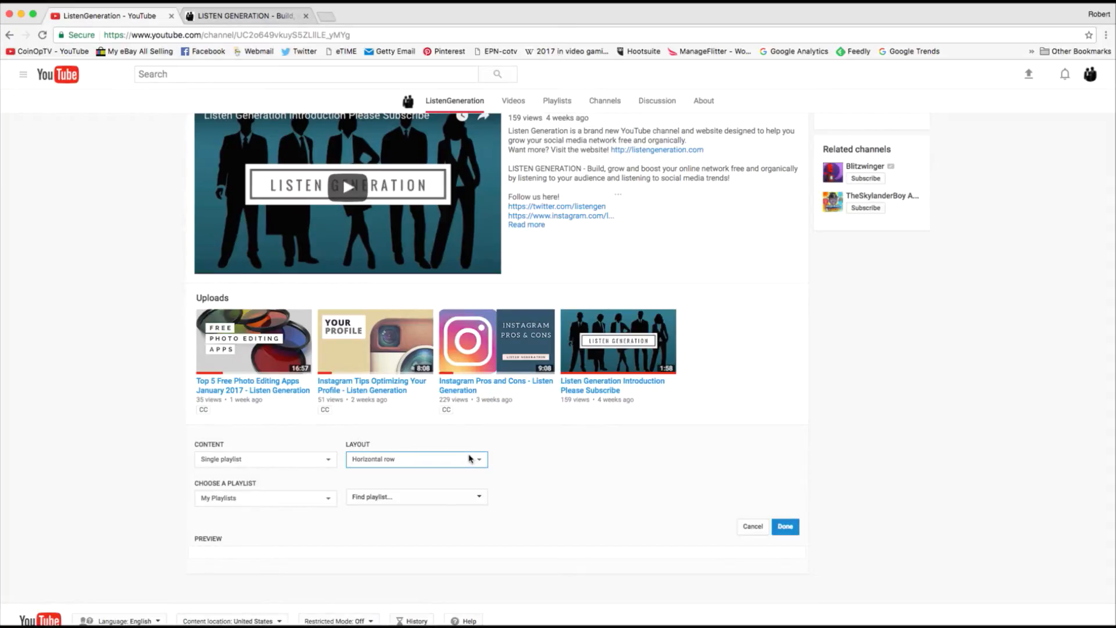
left_click(281, 499)
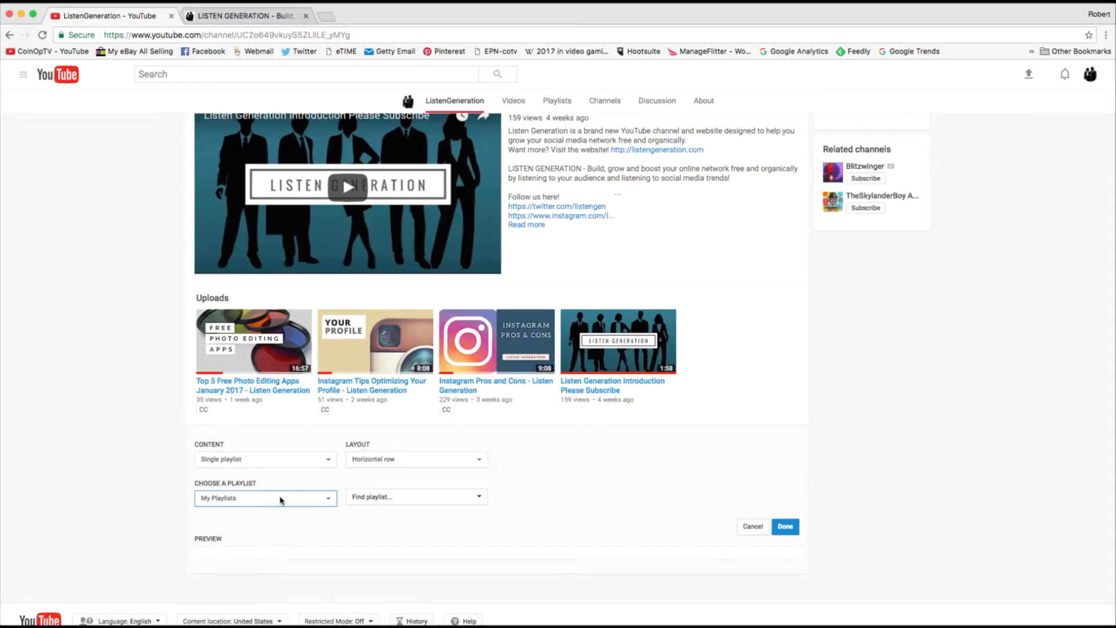
left_click(403, 498)
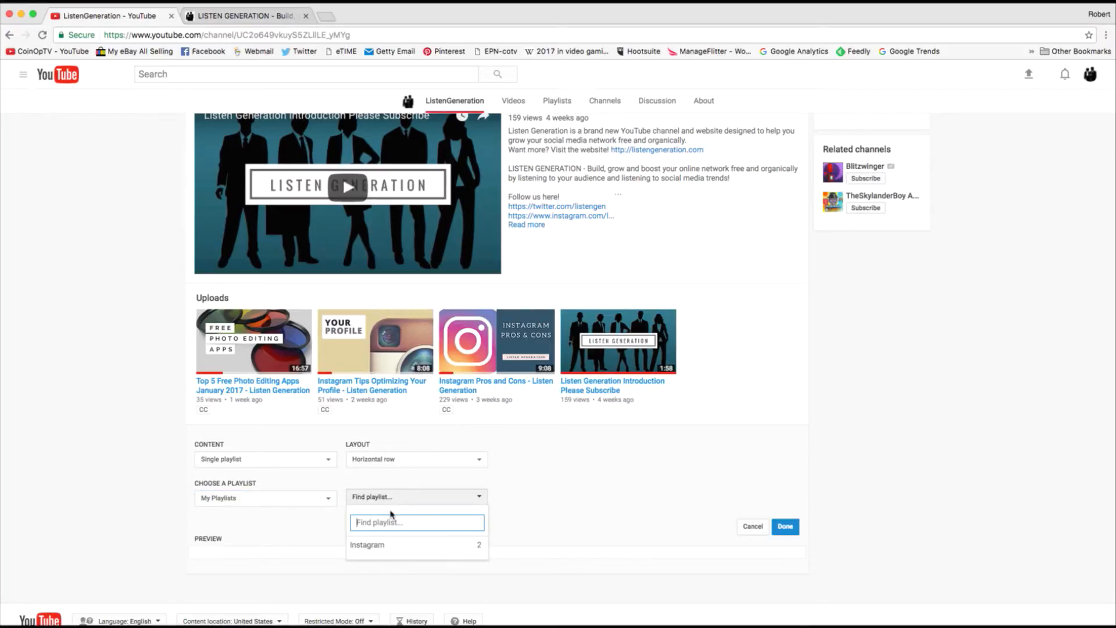
left_click(368, 544)
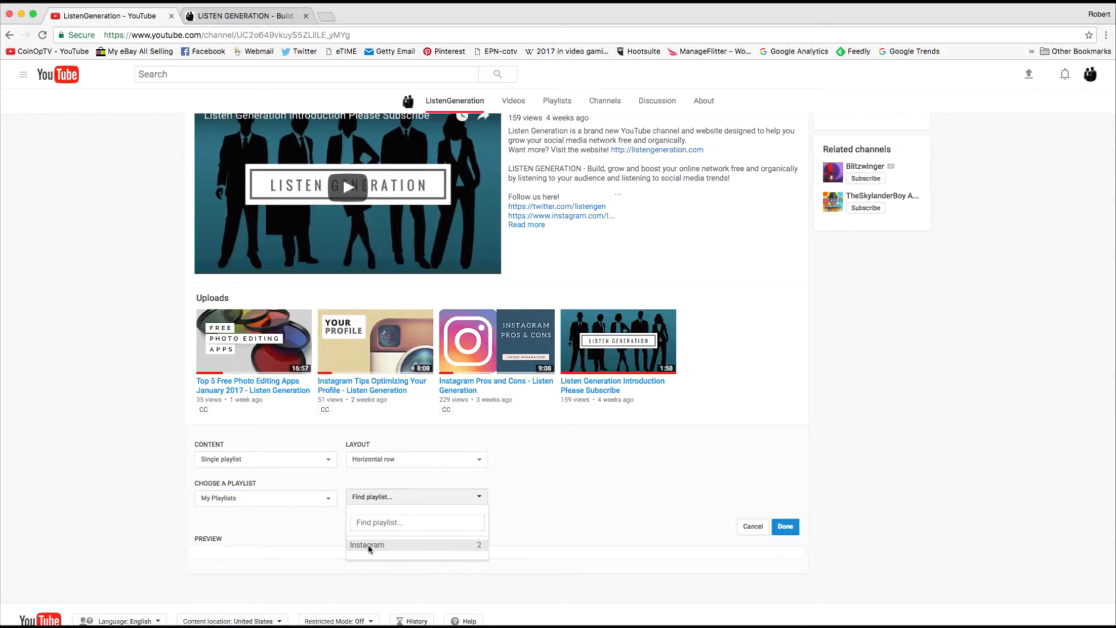
scroll(643, 457, "down", 3)
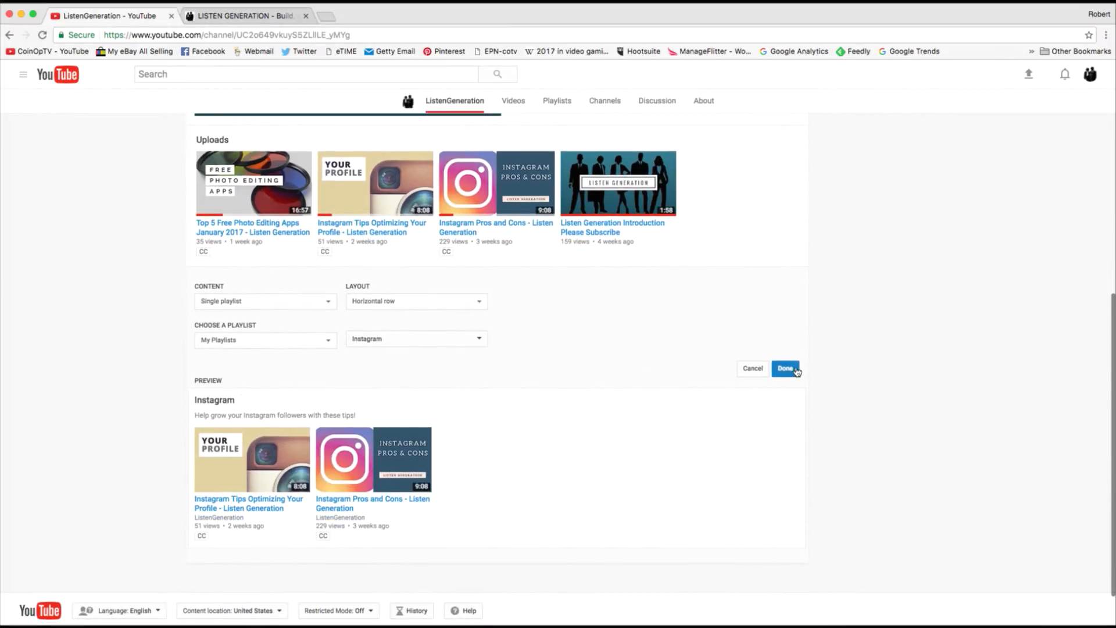
left_click(798, 370)
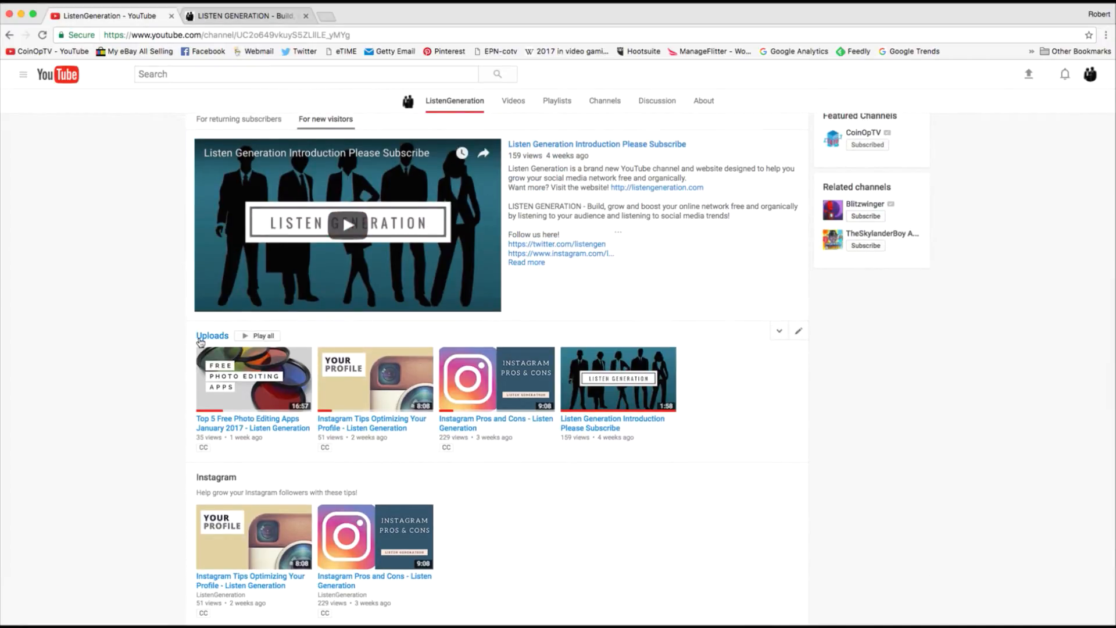
Move the Instagram section above the Uploads section, and move it back below.
scroll(198, 346, "down", 2)
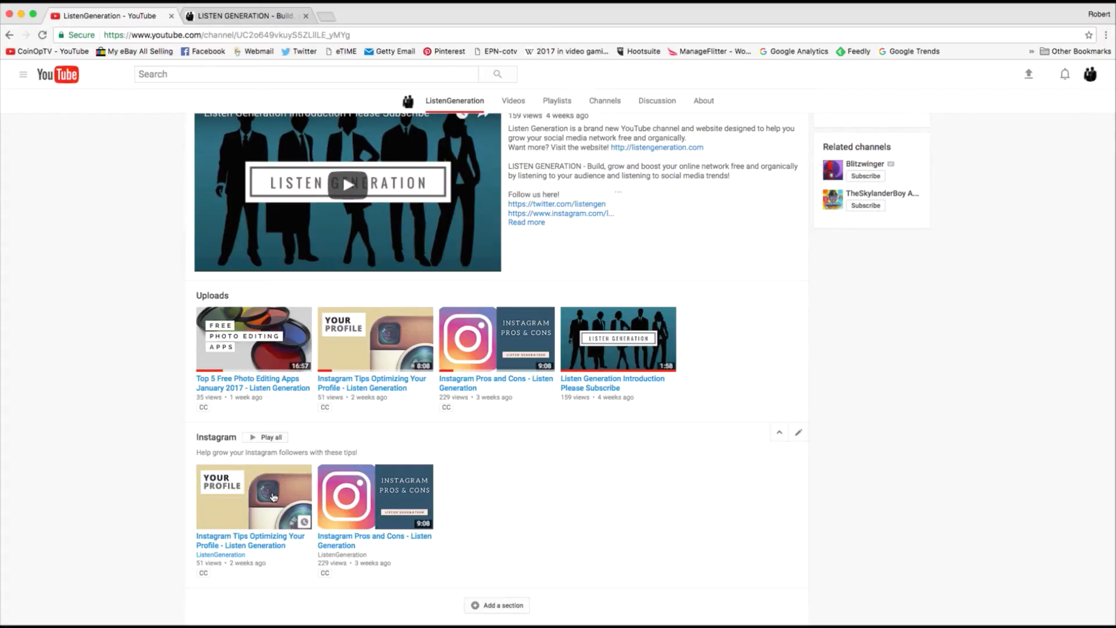
scroll(274, 496, "up", 2)
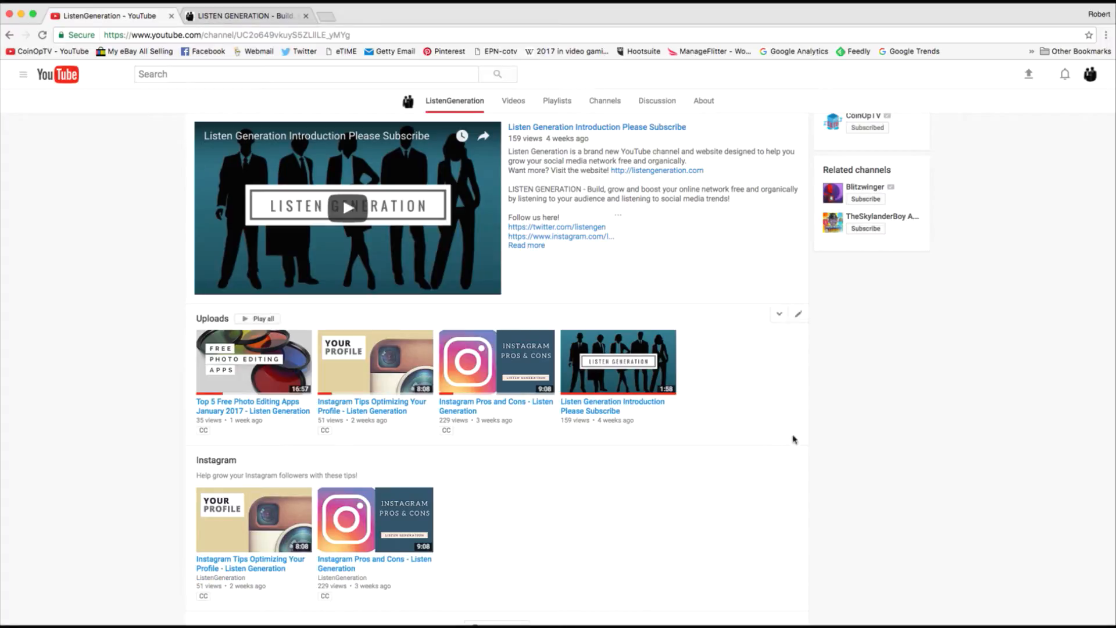
left_click(778, 458)
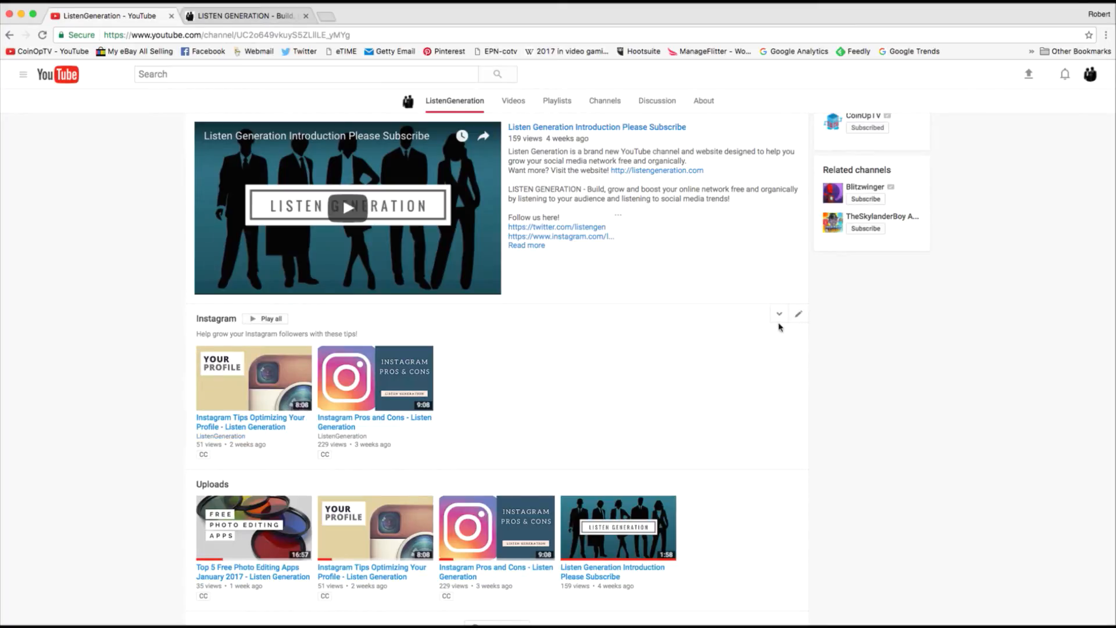
left_click(779, 317)
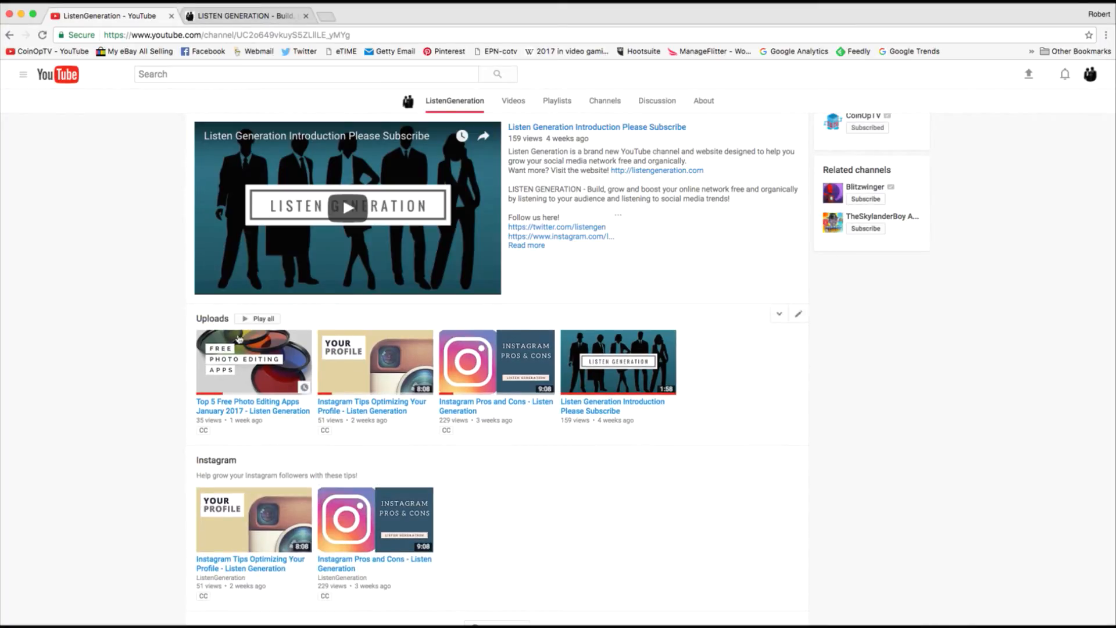
scroll(159, 419, "up", 4)
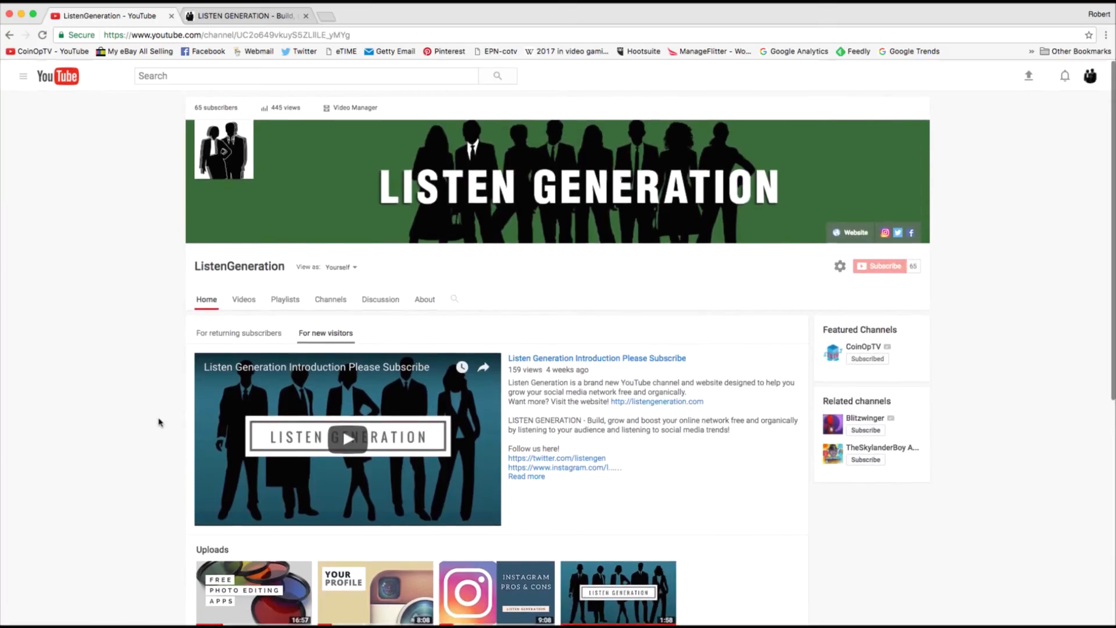
Open the Uploads section's content and layout settings, and cancel the editing.
scroll(160, 422, "down", 1)
scroll(161, 422, "up", 1)
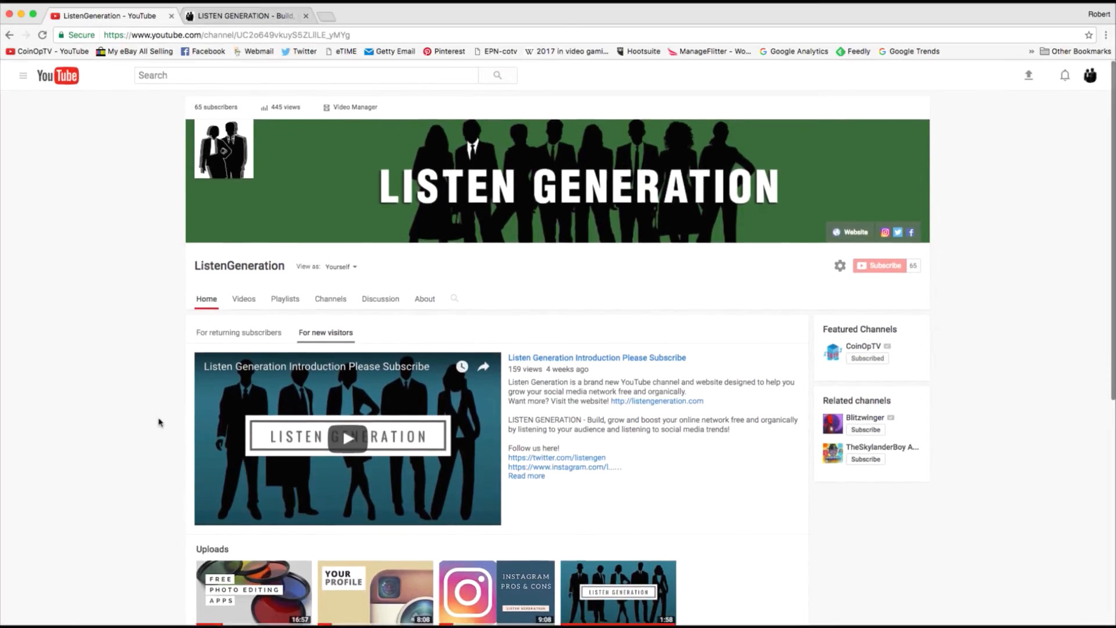
scroll(159, 422, "down", 3)
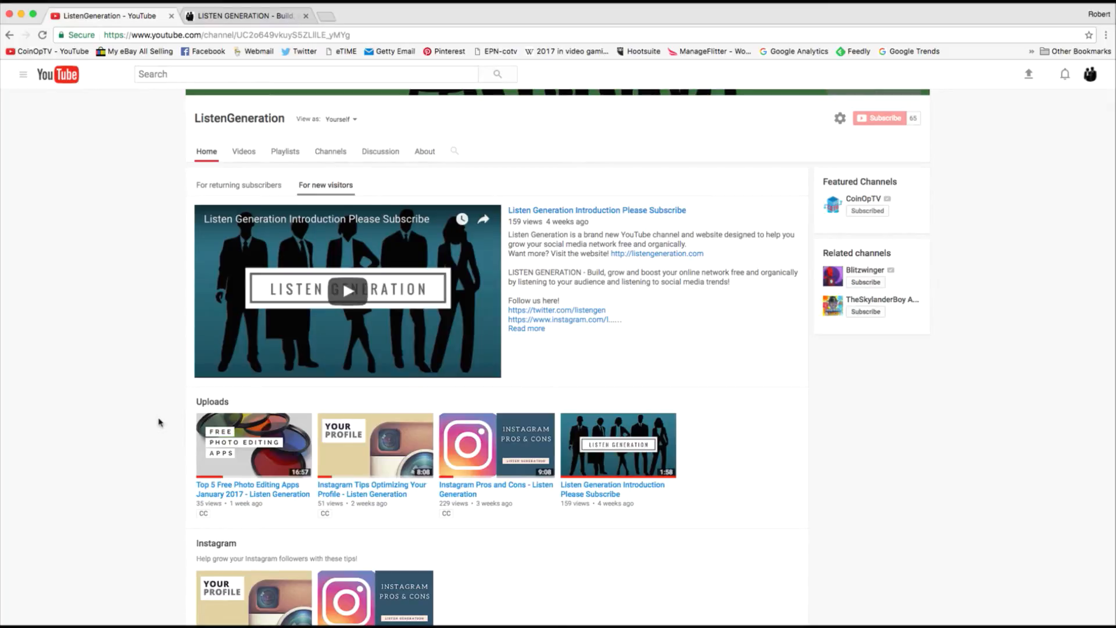
left_click(799, 407)
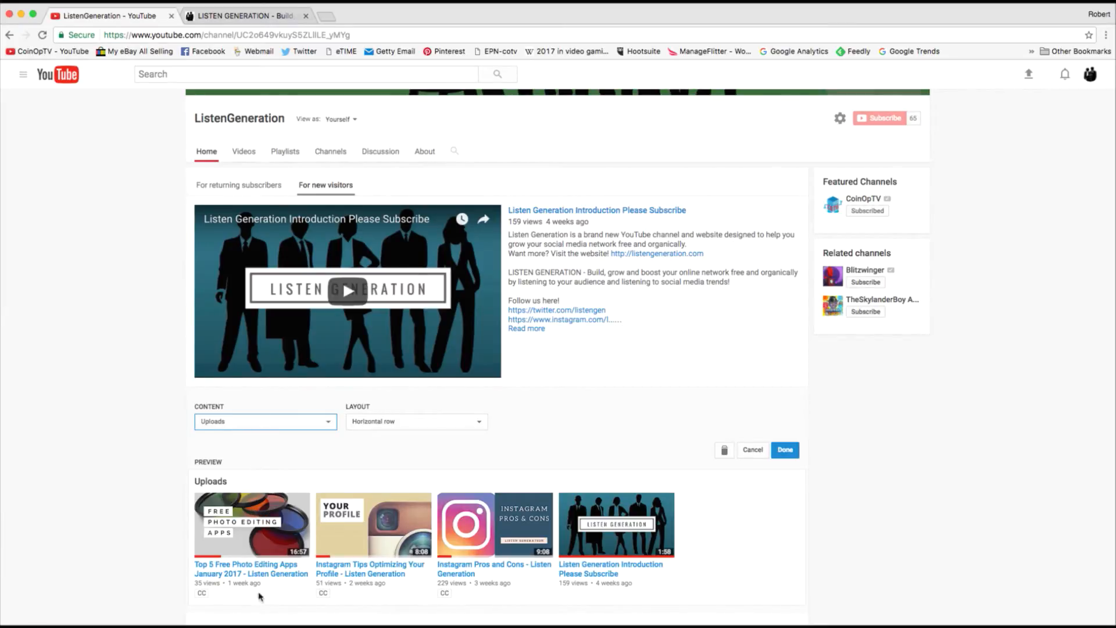
left_click(754, 451)
scroll(903, 461, "down", 3)
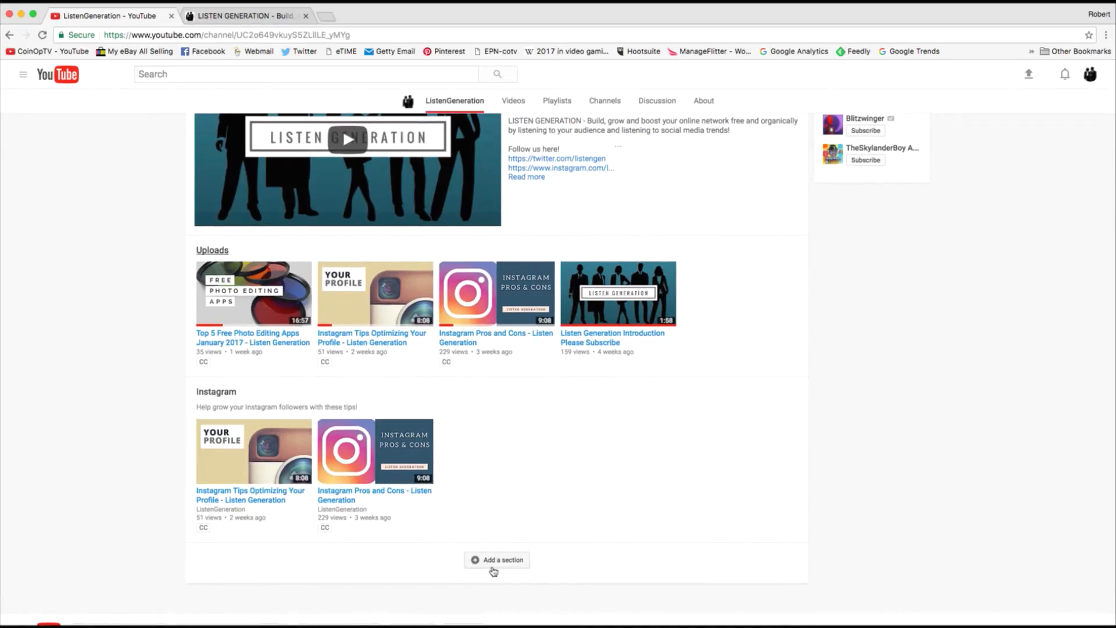
Open the channel's About page, bring up the channel description for editing, and cancel without changing it.
scroll(493, 572, "down", 1)
scroll(493, 572, "up", 2)
scroll(493, 572, "down", 1)
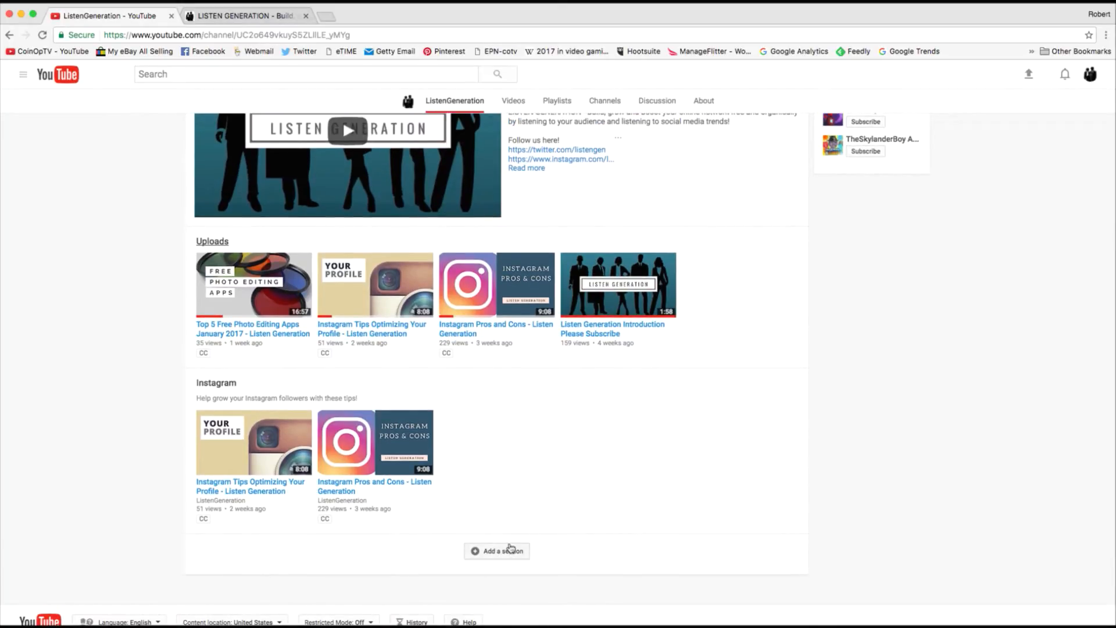
scroll(717, 426, "down", 2)
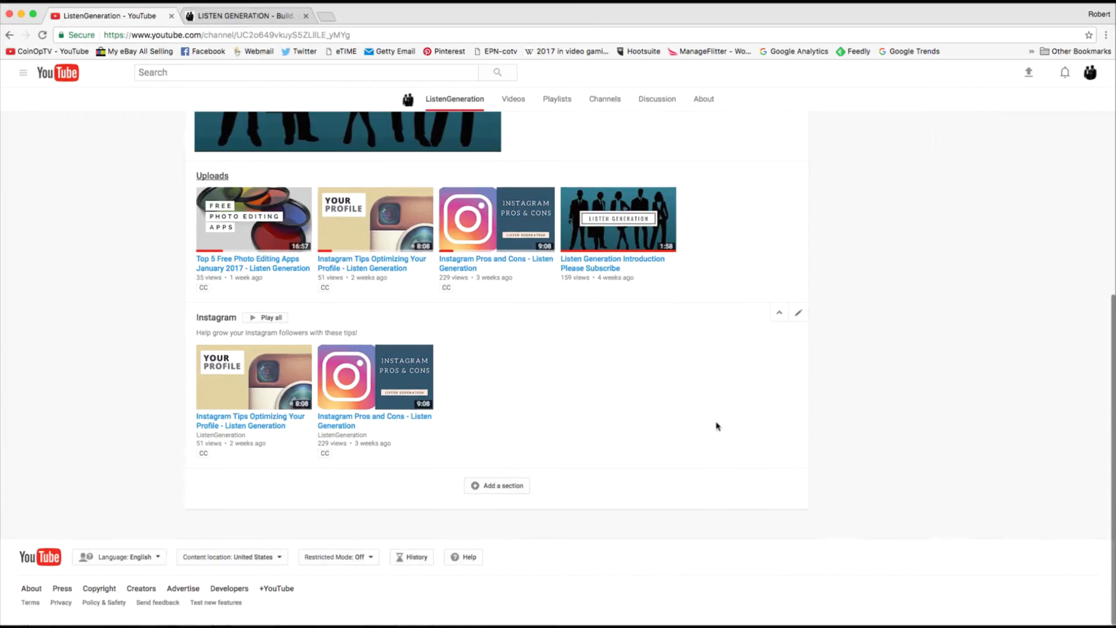
scroll(717, 426, "up", 10)
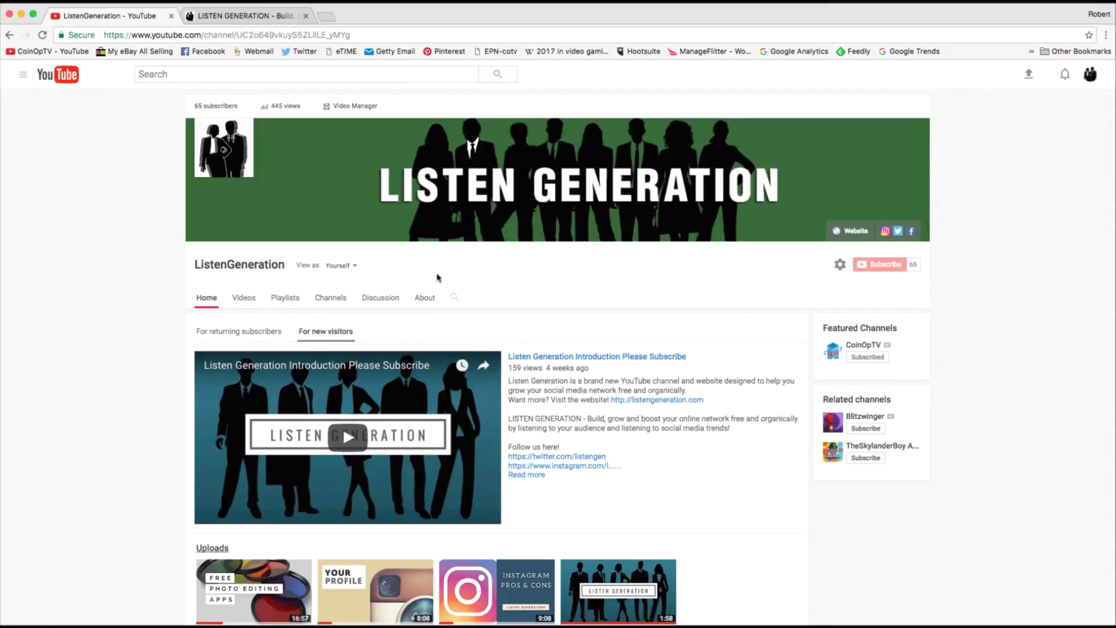
left_click(425, 298)
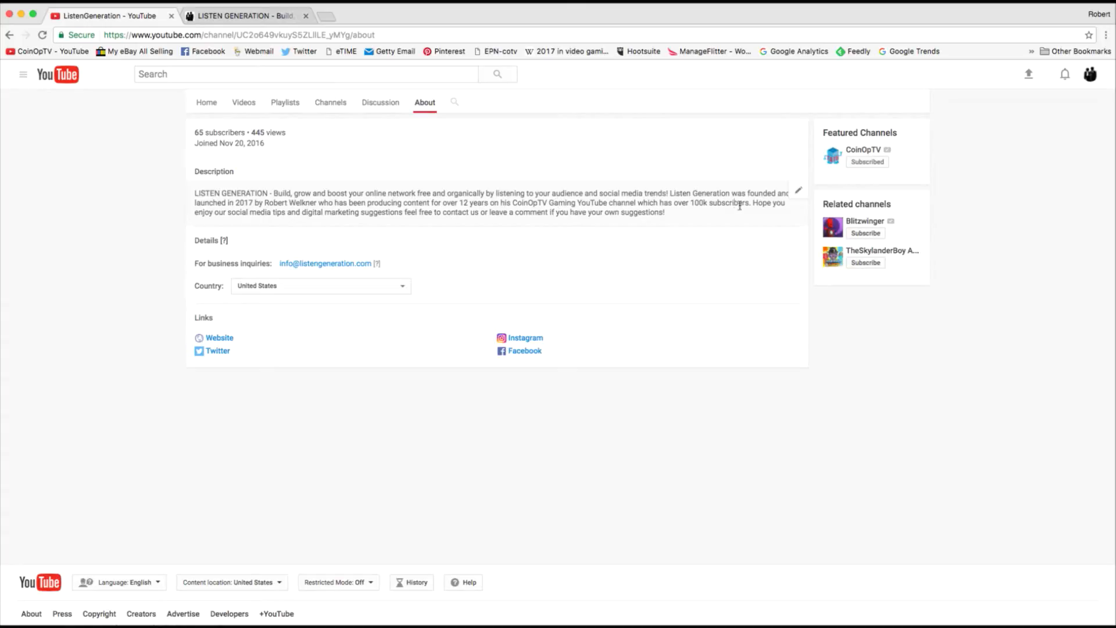
left_click(800, 192)
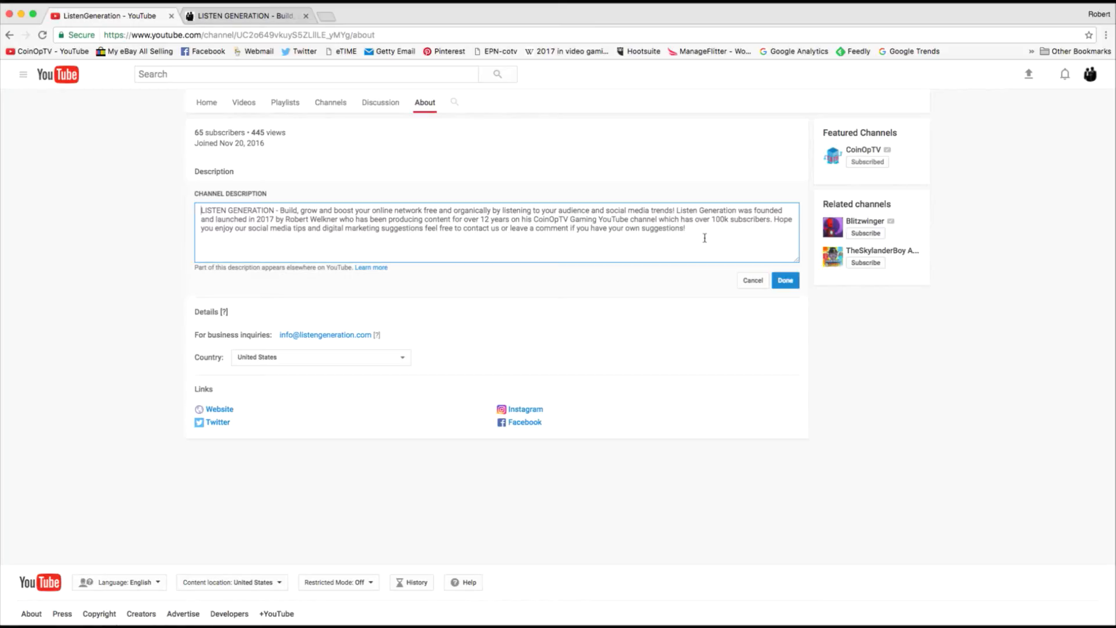
left_click(747, 282)
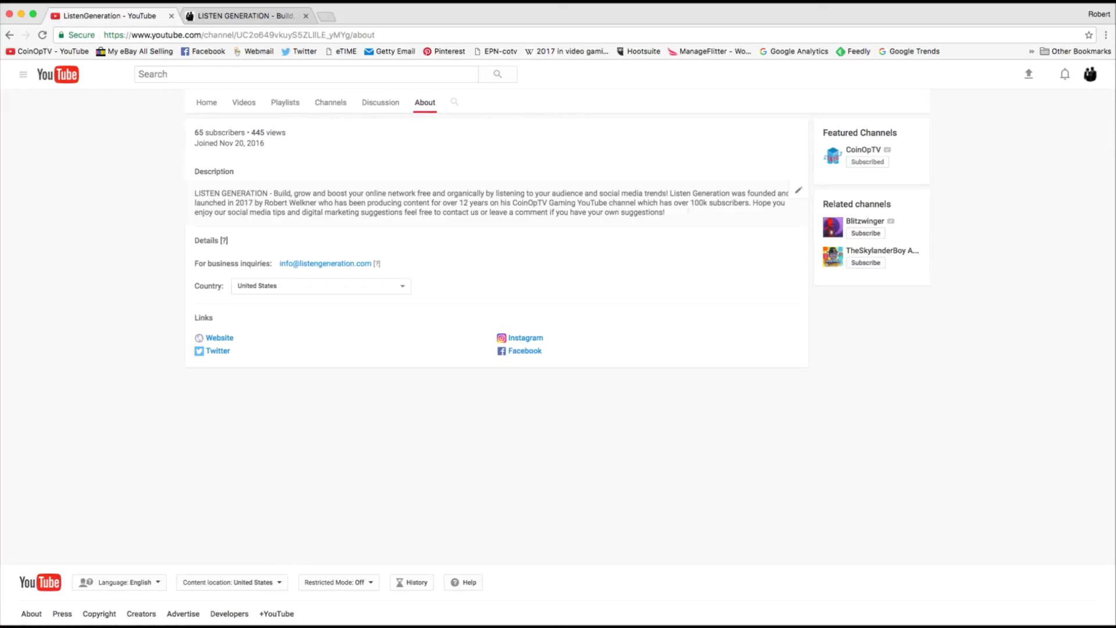
Look over the About page's details, open the custom links editor with the website and social links, and cancel it.
scroll(689, 212, "down", 2)
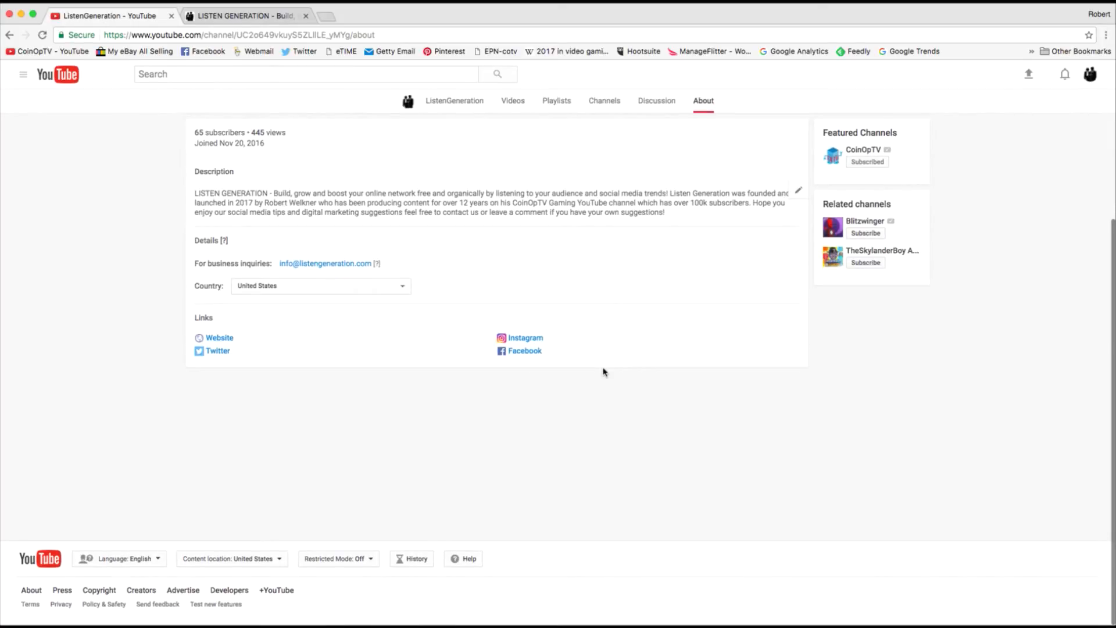
scroll(603, 372, "up", 1)
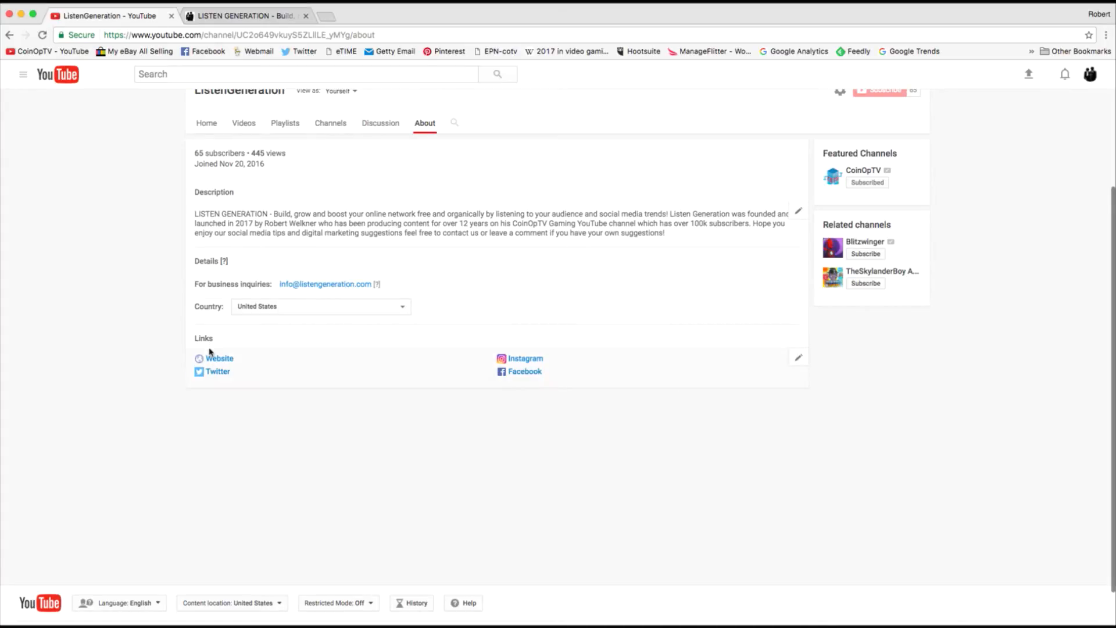
scroll(300, 386, "up", 3)
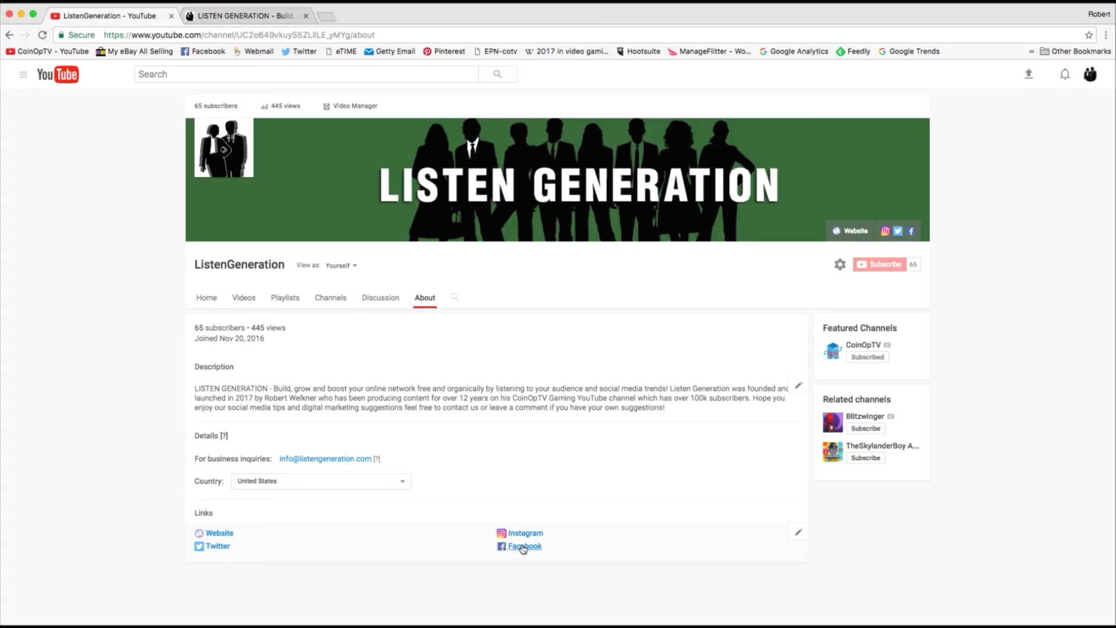
left_click(800, 533)
scroll(861, 521, "down", 5)
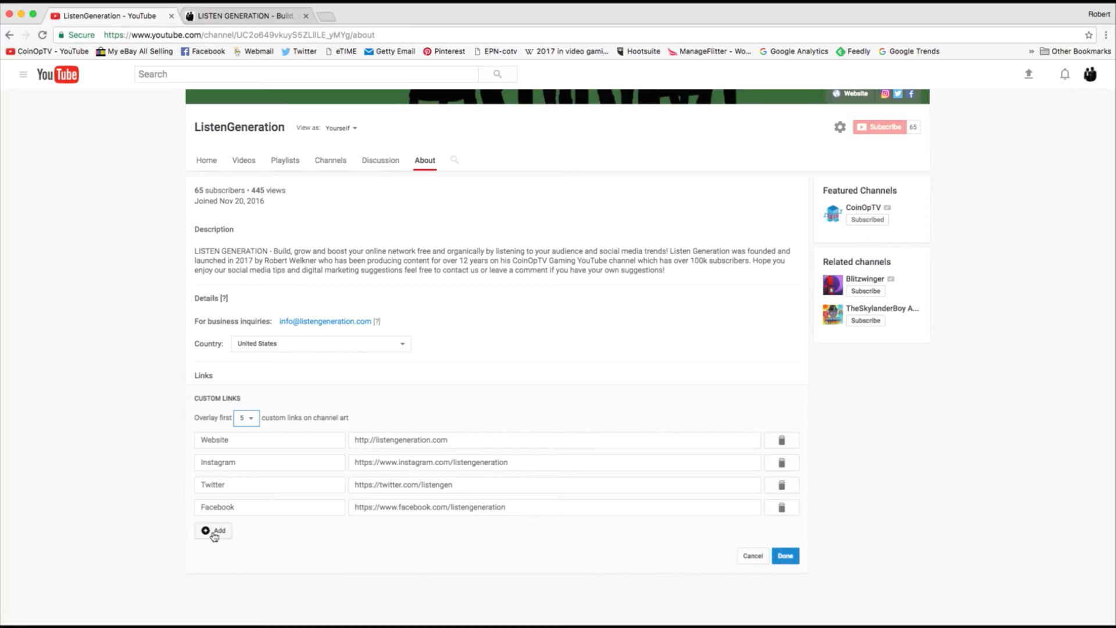
left_click(748, 559)
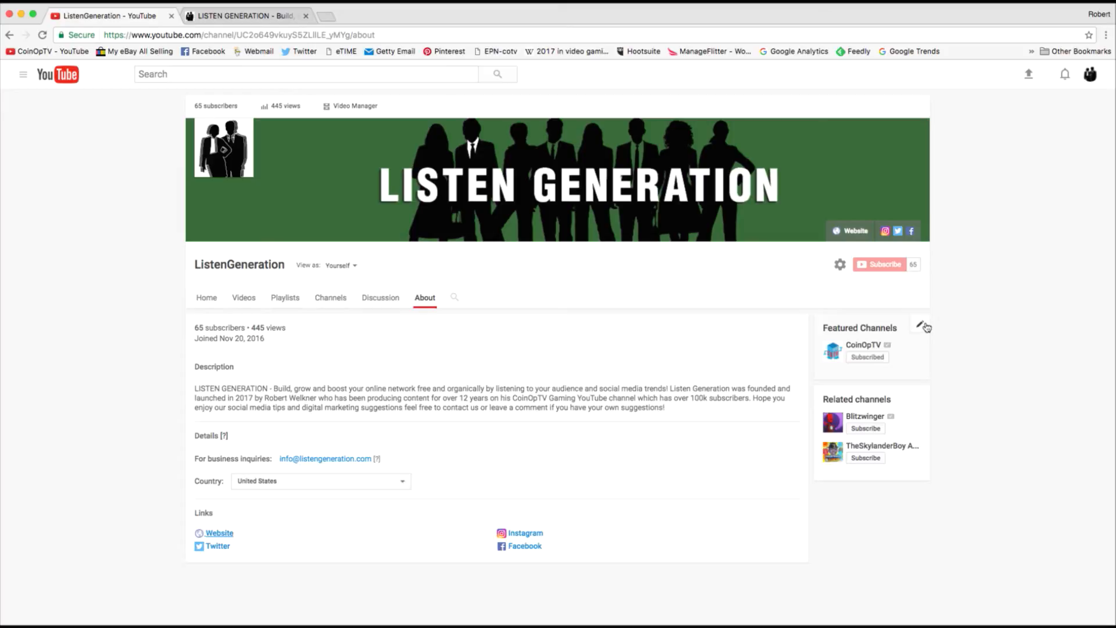
Open the Featured Channels module for editing, enter "gary v" as a channel to add, and discard the change.
left_click(921, 327)
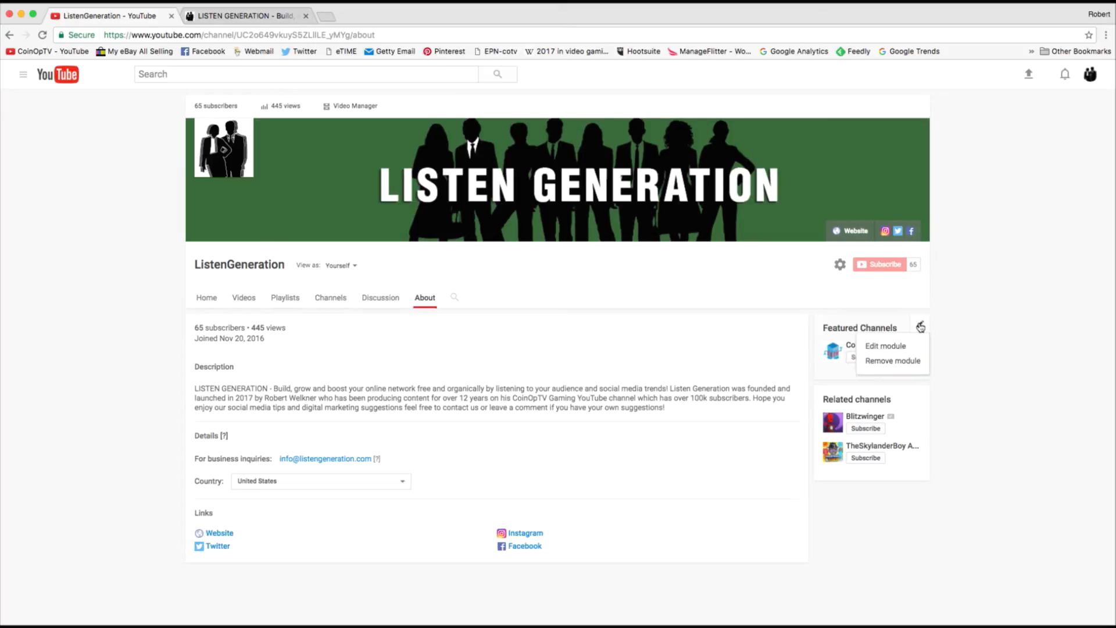
left_click(900, 349)
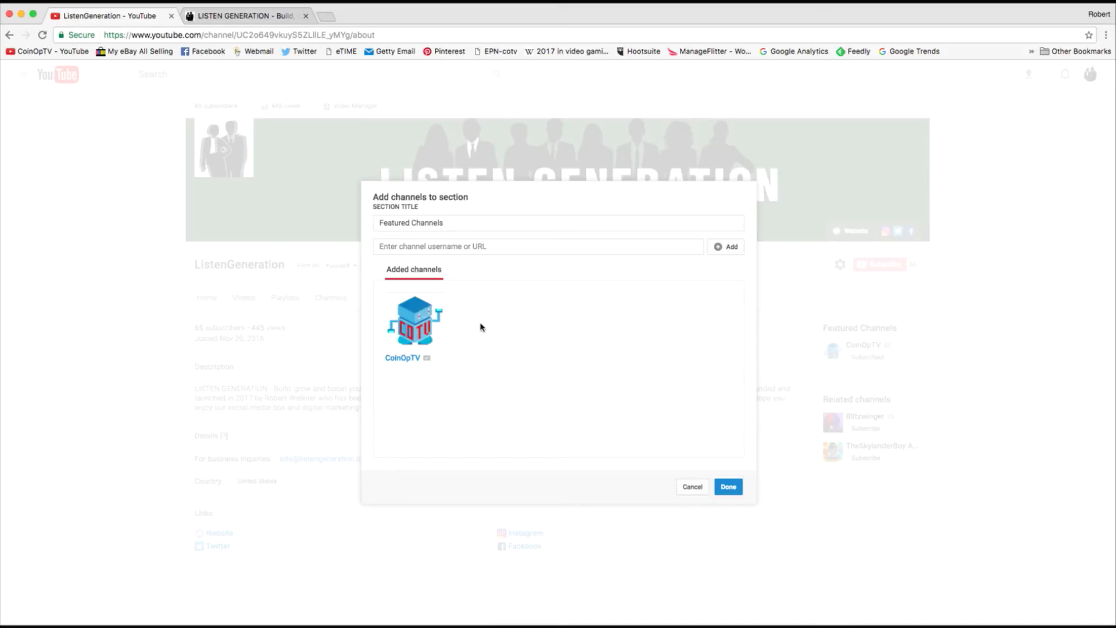
mouse_move(415, 322)
left_click(547, 253)
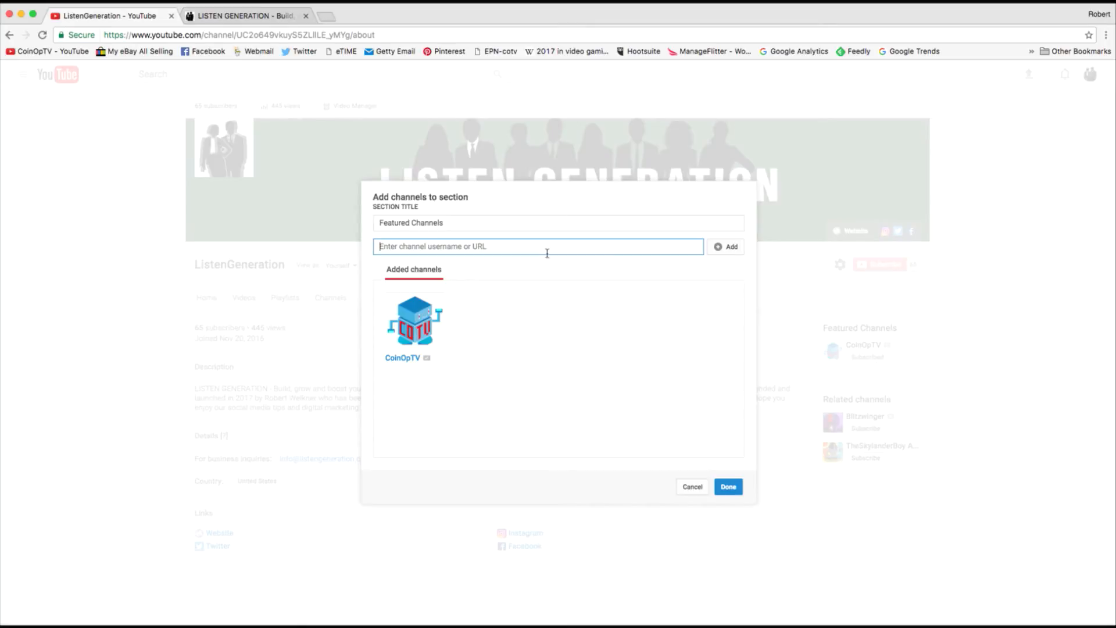
type("gary va")
double_click(557, 259)
triple_click(556, 259)
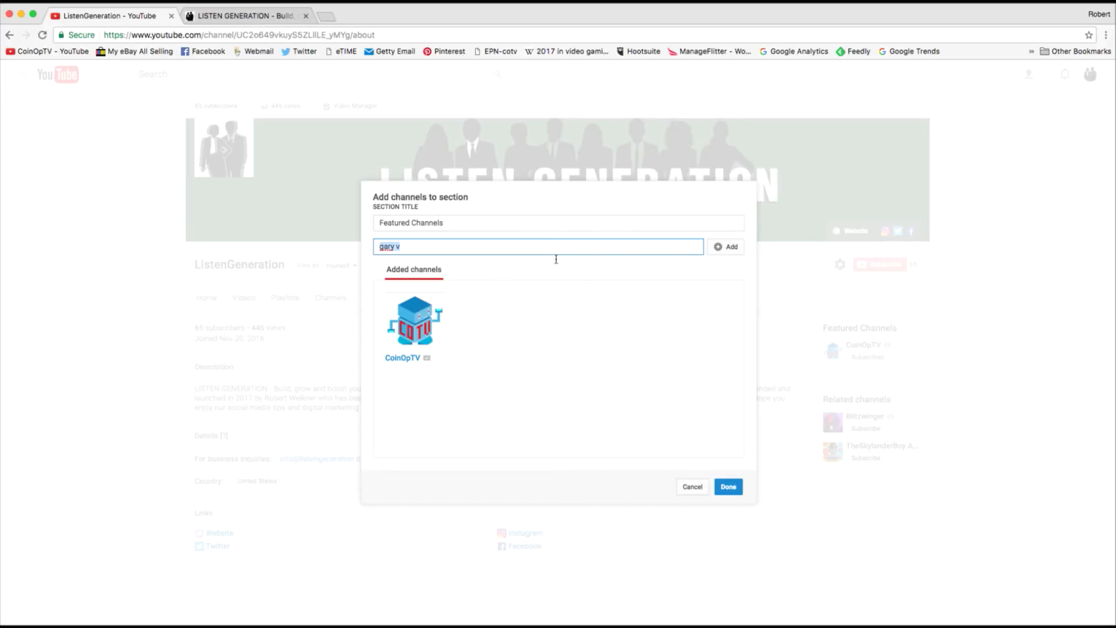
left_click(688, 486)
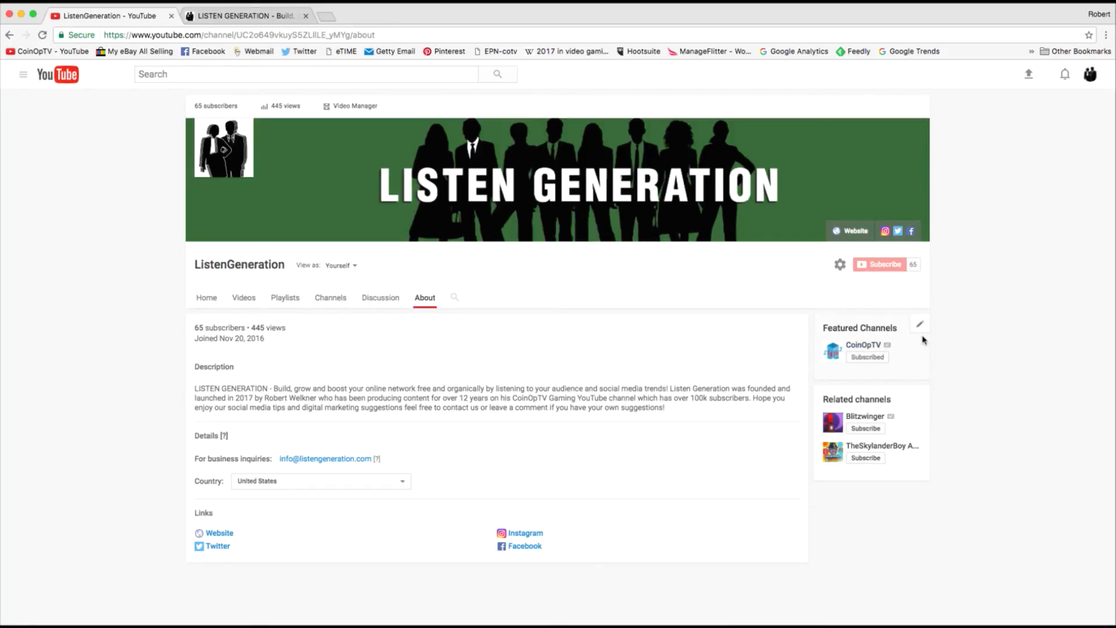
left_click(922, 328)
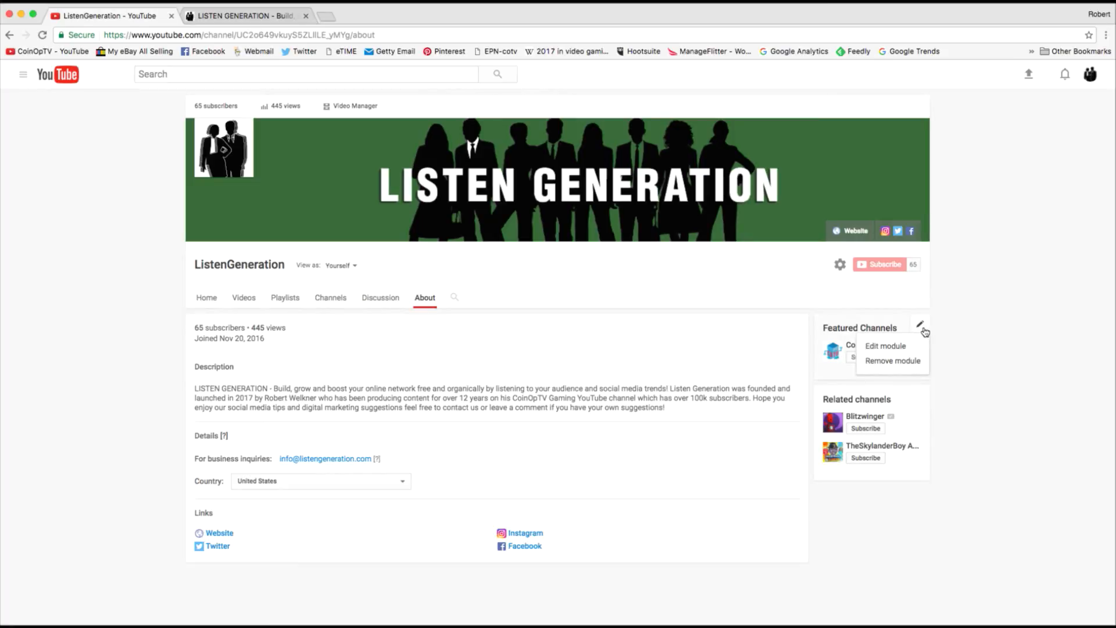
left_click(986, 336)
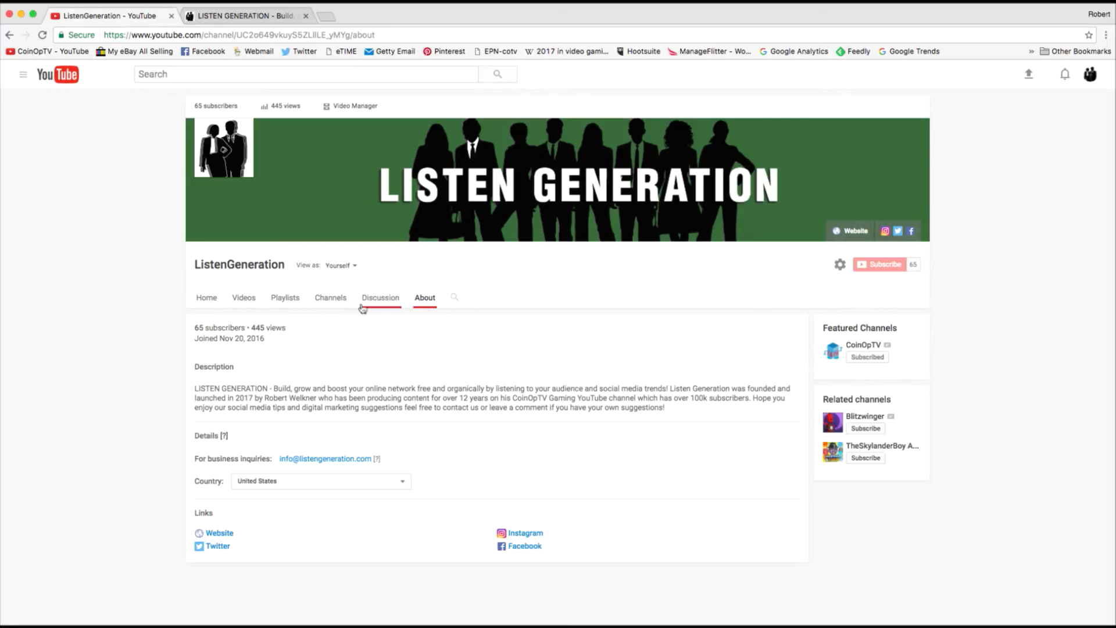
View the featured channels and subscriptions on the Channels page, and return to the About page to examine the Related channels module.
left_click(330, 305)
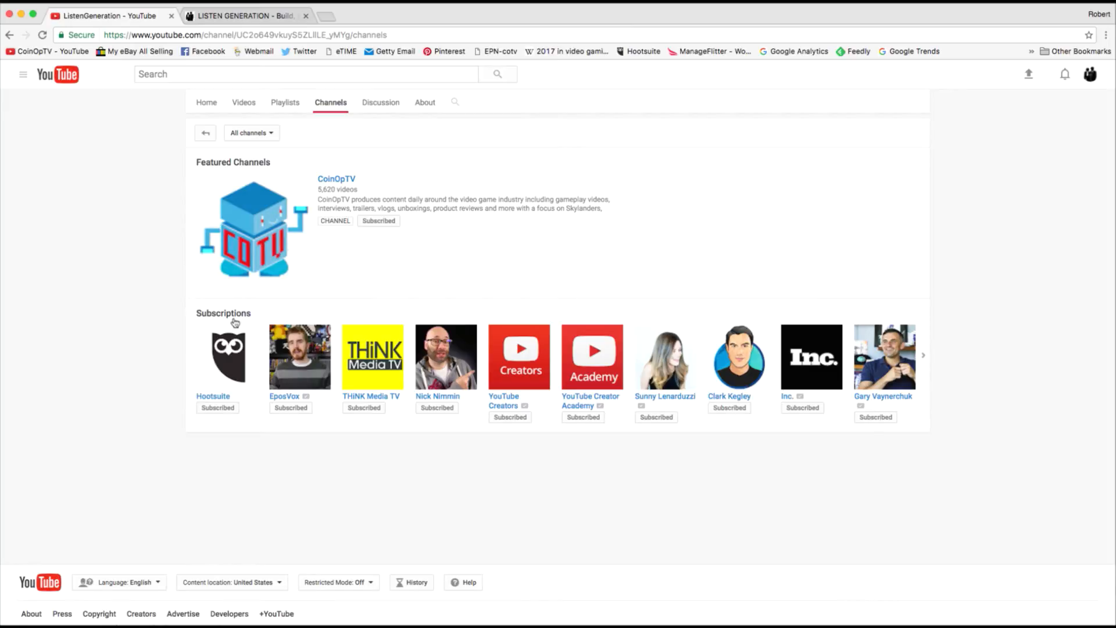
left_click(357, 348)
scroll(444, 262, "up", 3)
scroll(436, 256, "up", 1)
left_click(427, 250)
scroll(664, 349, "up", 4)
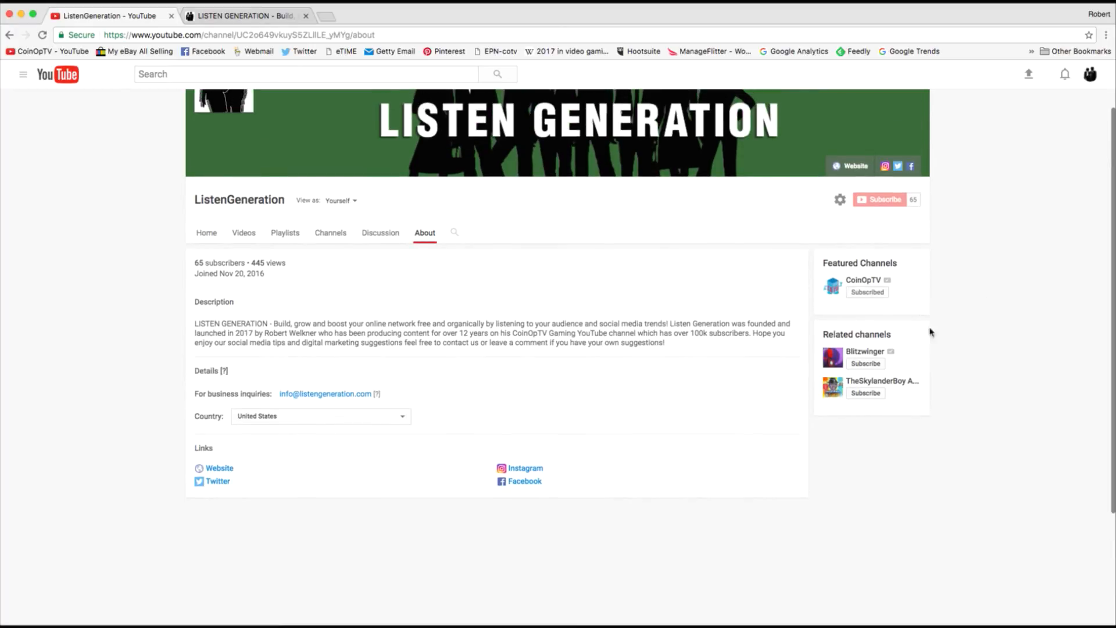
mouse_move(924, 336)
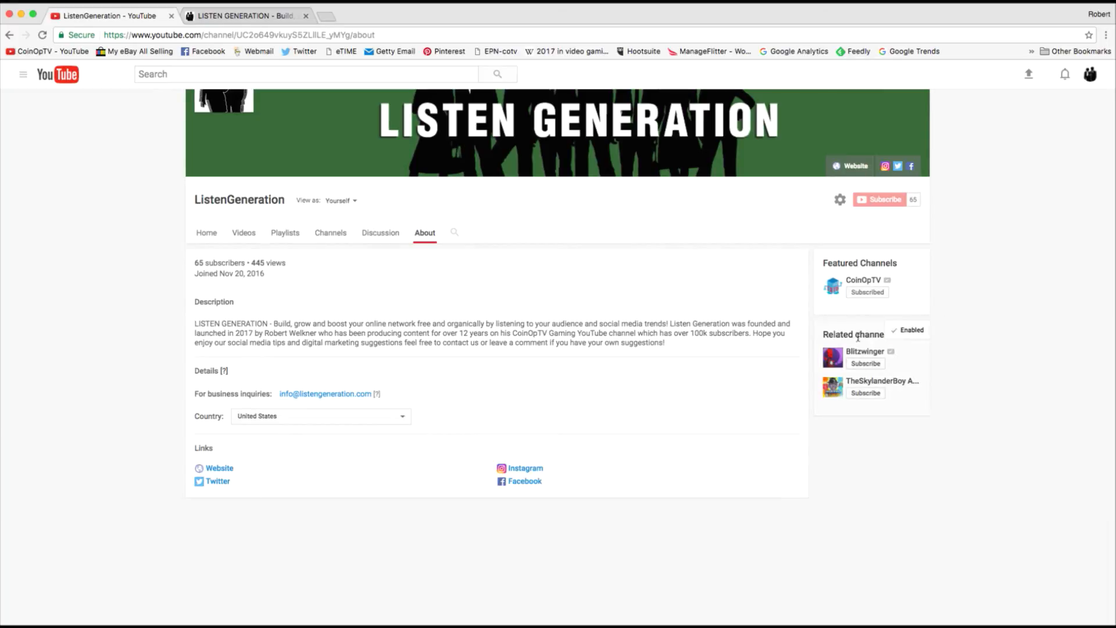
scroll(961, 360, "up", 2)
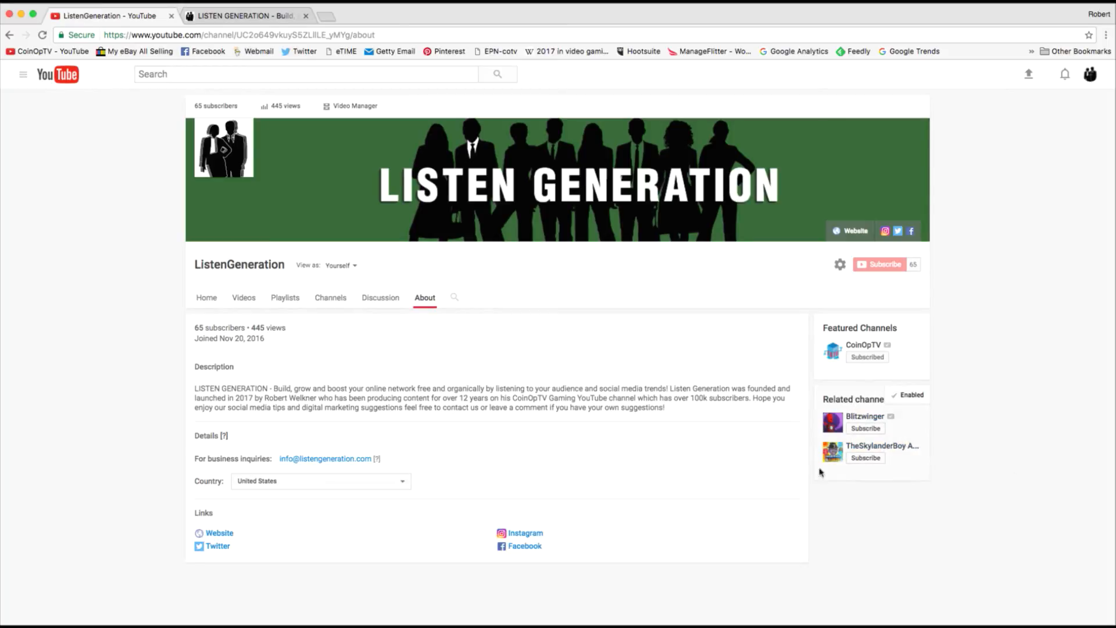
mouse_move(923, 399)
Open the channel's Advanced settings in Creator Studio, and review the country and channel keywords.
left_click(1090, 76)
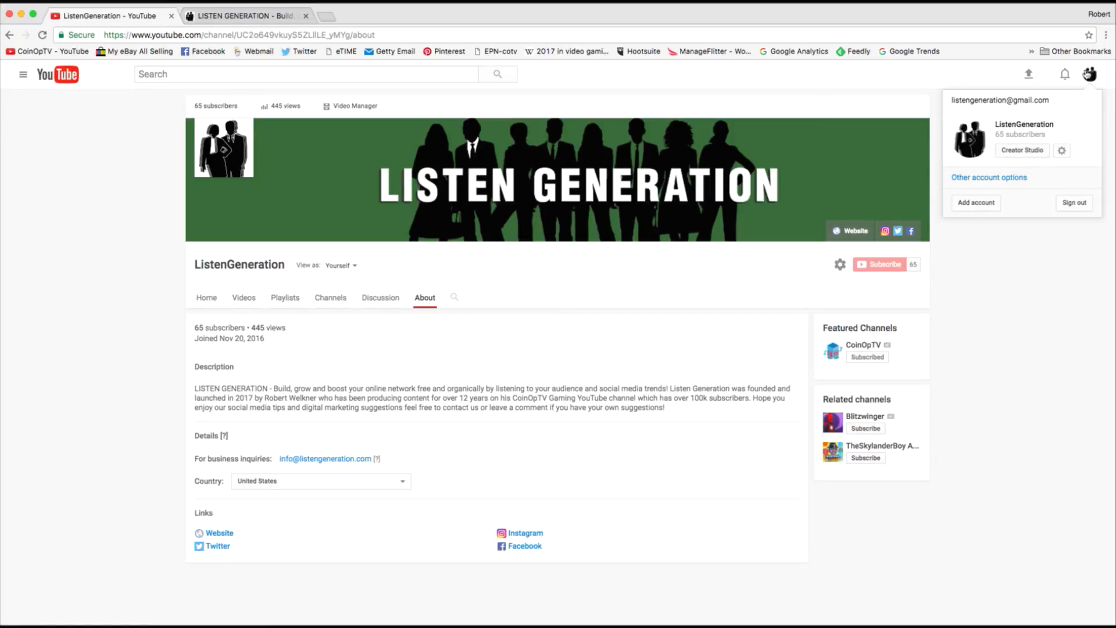
left_click(1026, 151)
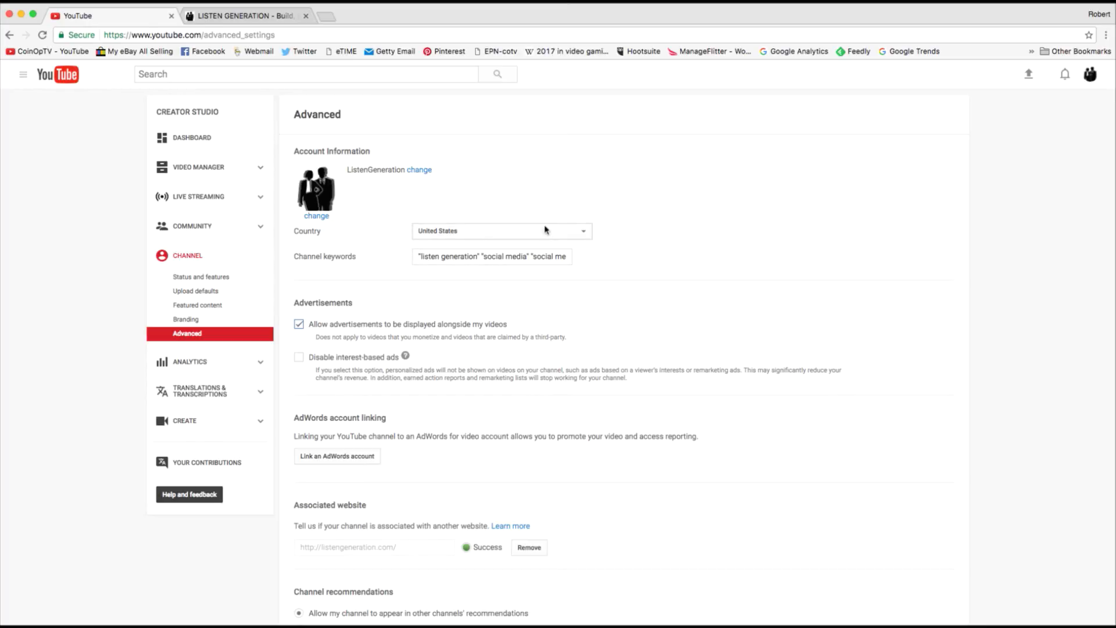
left_click(463, 234)
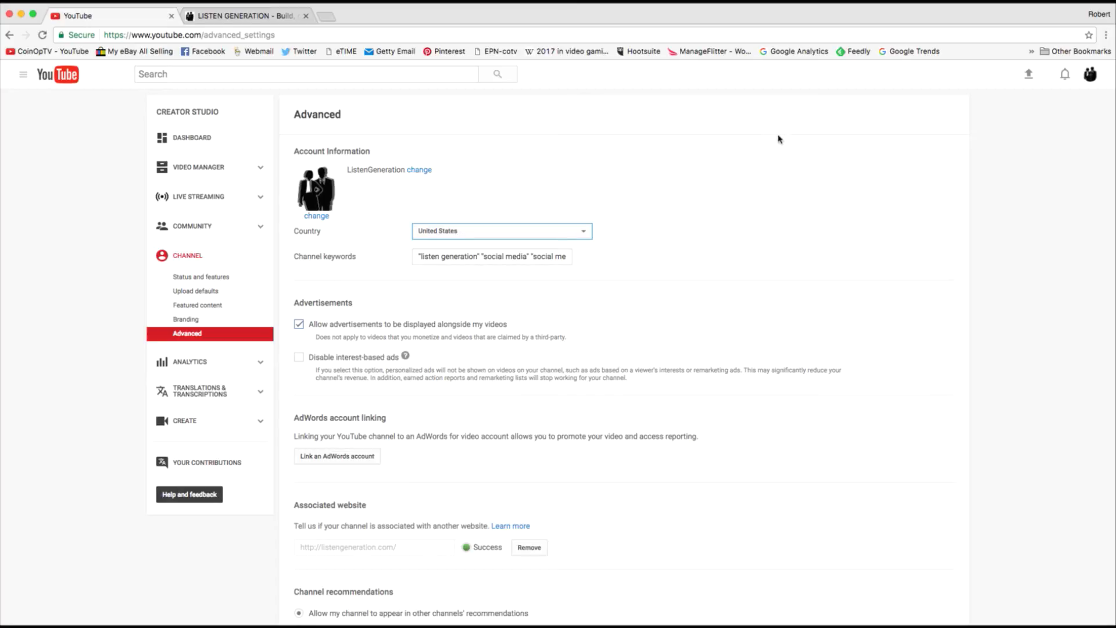
left_click(784, 213)
left_click_drag(419, 264, 577, 266)
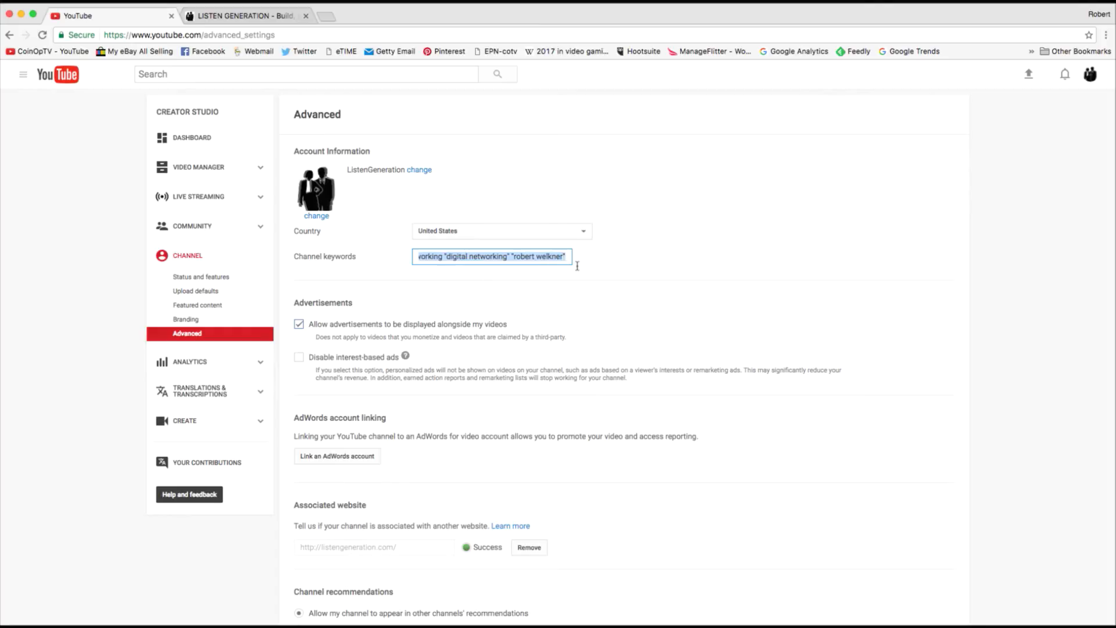
left_click(472, 259)
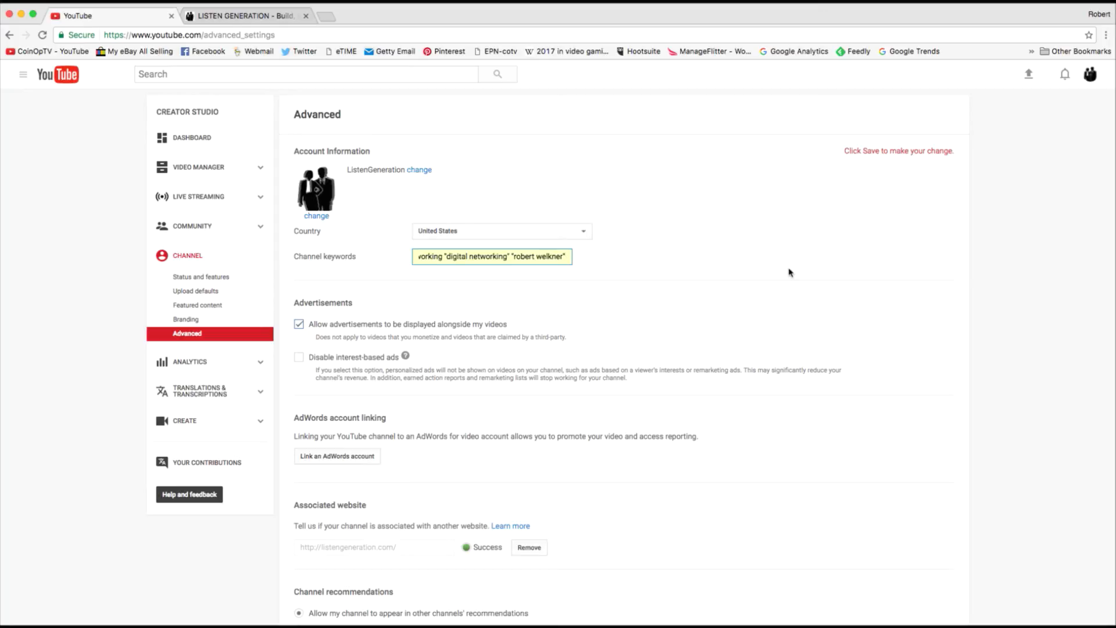
left_click(777, 244)
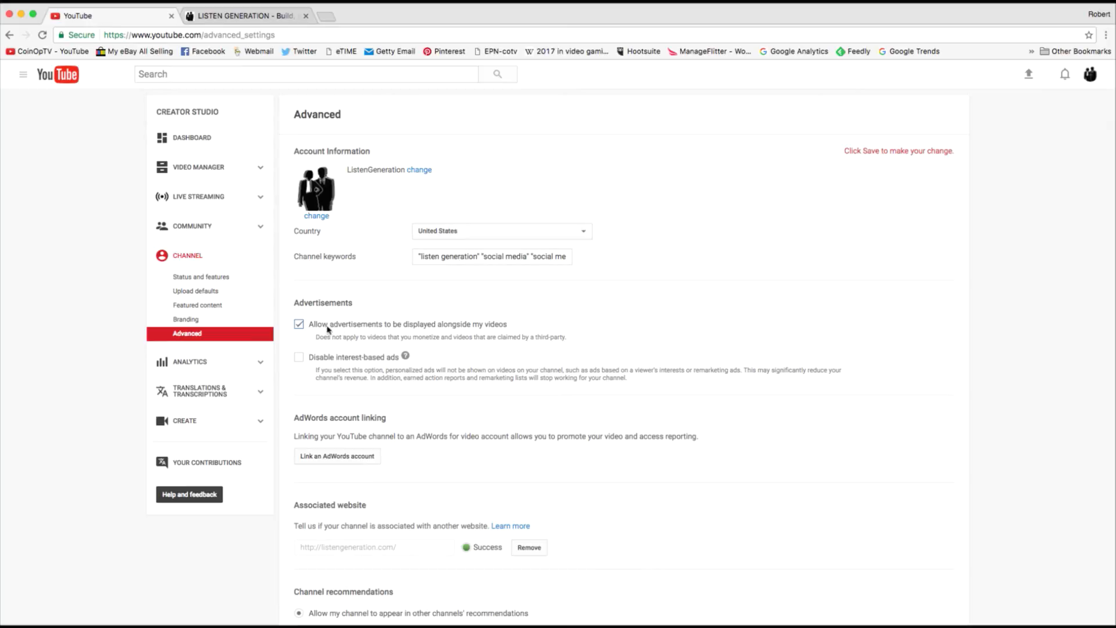
Examine the remaining Advanced settings, from advertisements and the associated website to channel recommendations, subscriber counts and the Google Analytics field.
scroll(383, 336, "down", 3)
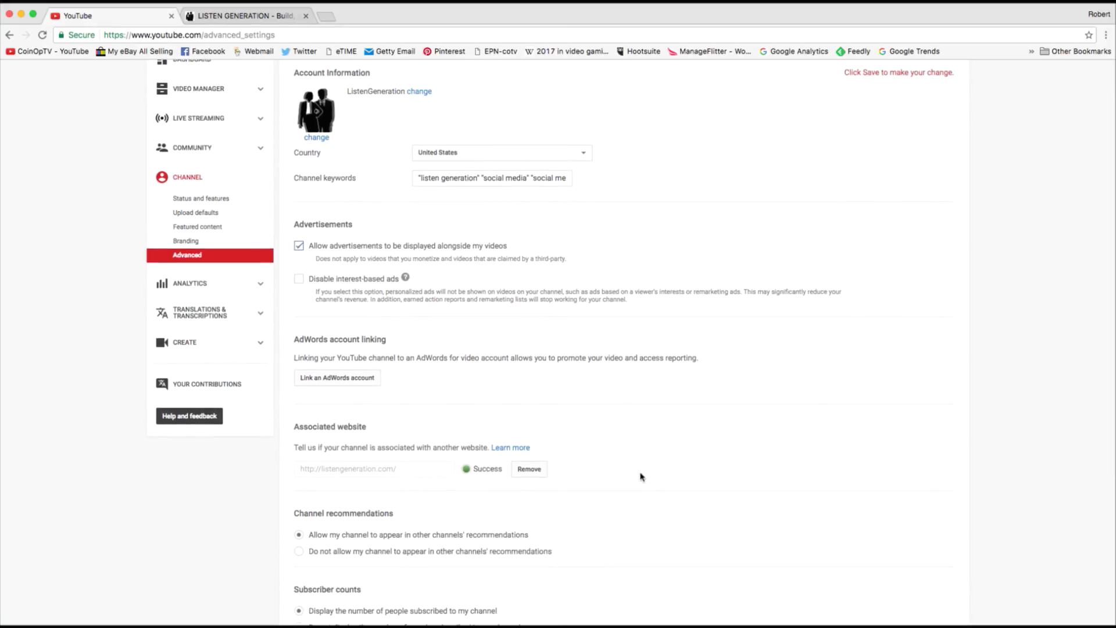
scroll(640, 476, "down", 5)
scroll(585, 445, "down", 2)
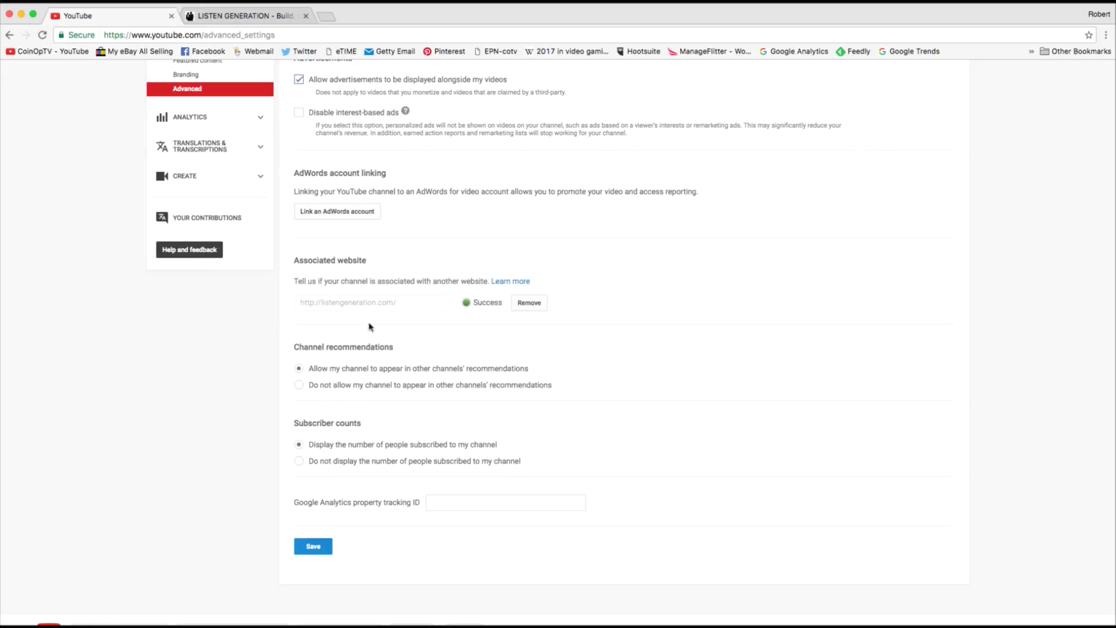
scroll(370, 325, "down", 2)
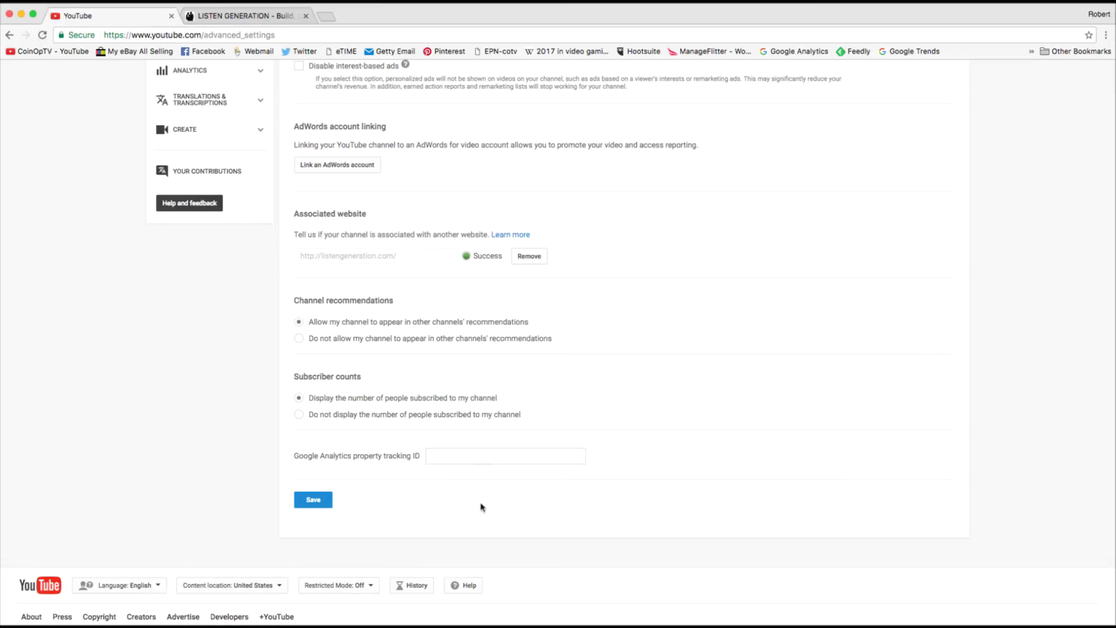
scroll(485, 509, "up", 10)
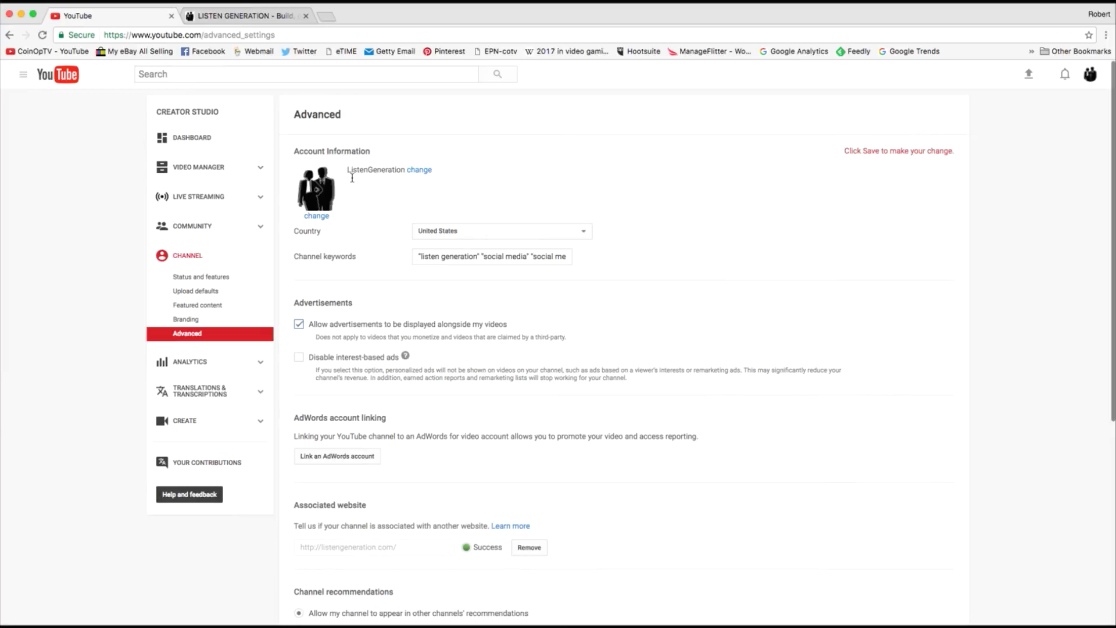
Return to the channel's home page and preview the CoinOpTV channel card under Featured Channels.
left_click(23, 75)
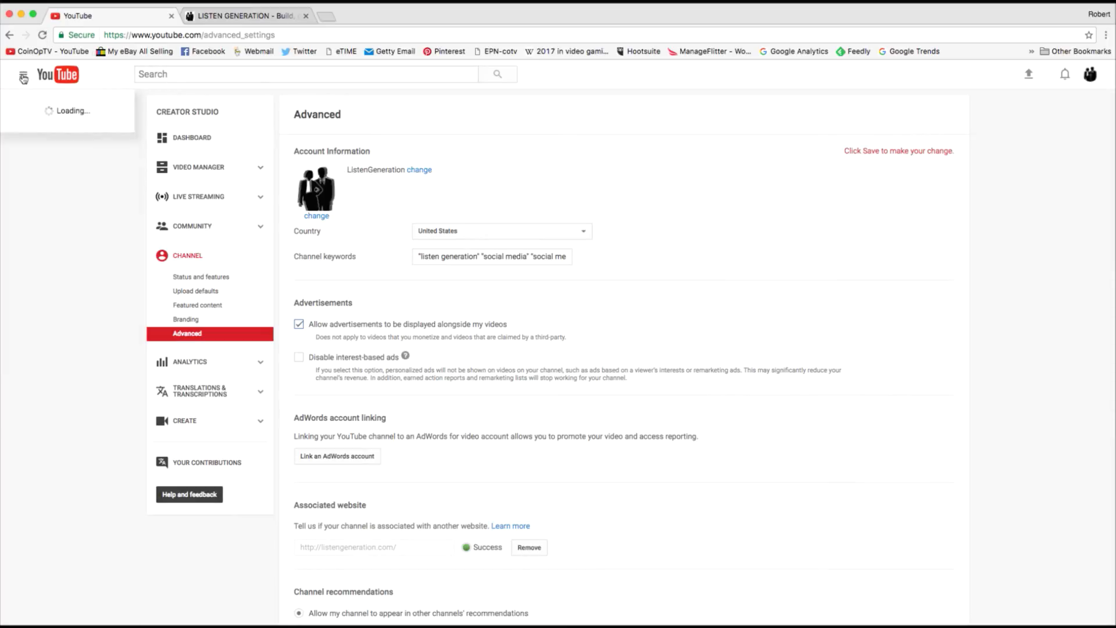
left_click(35, 124)
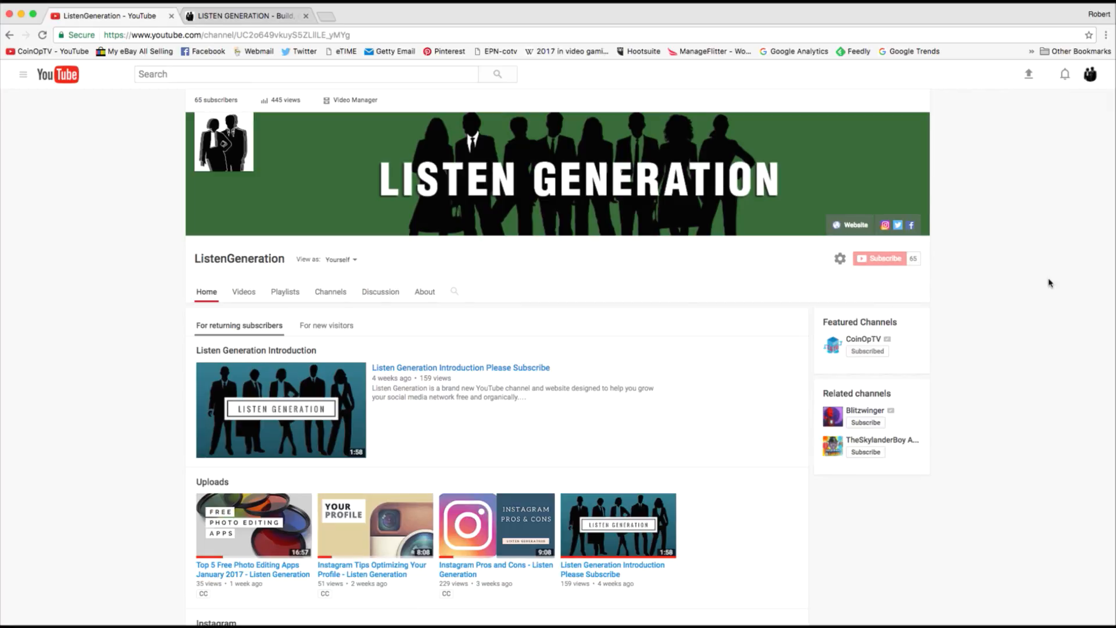
left_click(834, 348)
mouse_move(835, 349)
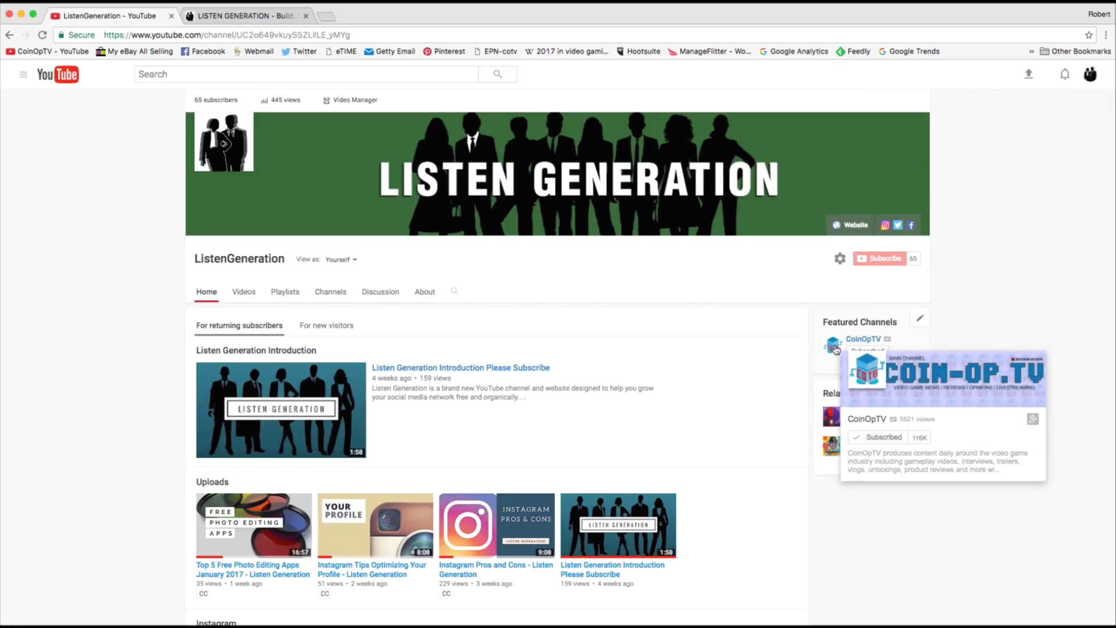